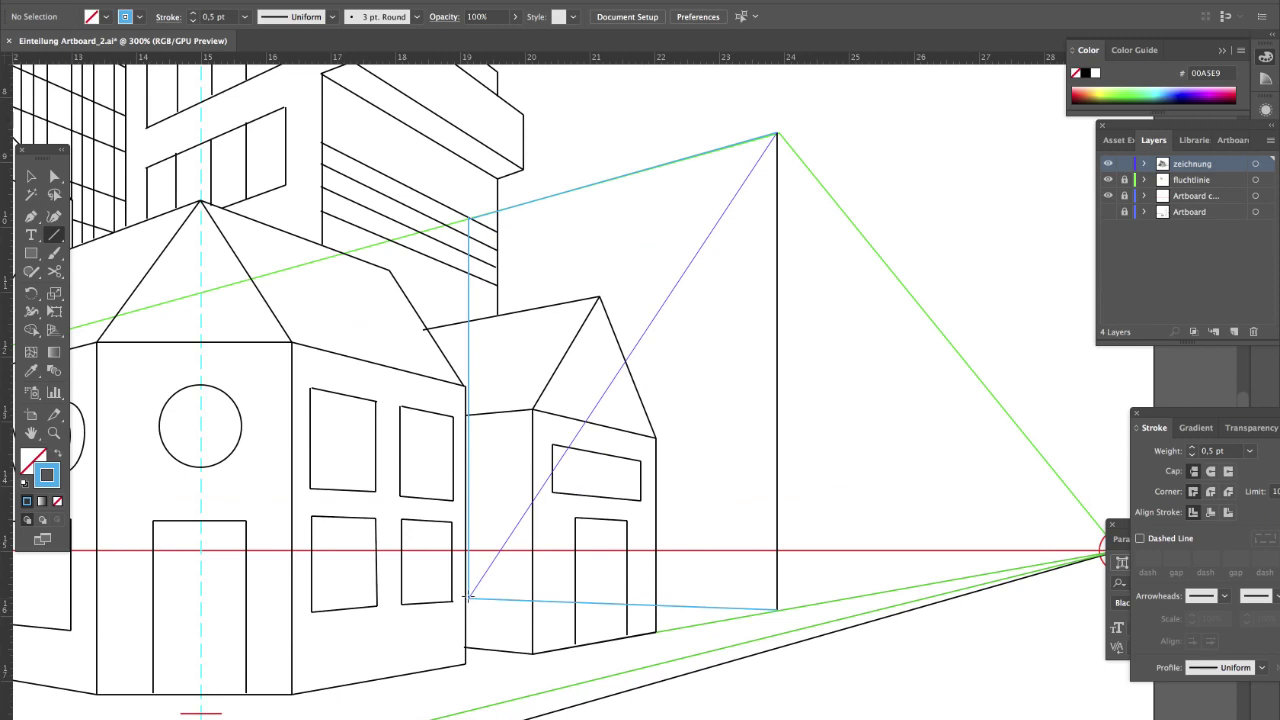
# - Complete the facade's blue diagonals with a vertical through their crossing, and run a red mid-height line from its right edge towards the left vanishing point
pyautogui.moveTo(470, 217); pyautogui.dragTo(776, 608)
pyautogui.moveTo(605, 393); pyautogui.dragTo(629, 603)
pyautogui.press('c')
pyautogui.click(776, 368)
pyautogui.moveTo(760, 61); pyautogui.dragTo(826, 372)
pyautogui.press('z')
pyautogui.keyDown('alt'); pyautogui.click(774, 378); pyautogui.keyUp('alt')
pyautogui.keyDown('alt'); pyautogui.click(774, 379); pyautogui.keyUp('alt')
pyautogui.moveTo(492, 403)
pyautogui.mouseDown()
pyautogui.moveTo(877, 426)
pyautogui.moveTo(271, 526)
pyautogui.moveTo(134, 525)
pyautogui.mouseUp()
# - Draw a blue diagonal across each half of the facade and a full-height vertical where it meets the mid-height line
pyautogui.press('\\')
pyautogui.press('z')
pyautogui.click(786, 451)
pyautogui.click(726, 420)
pyautogui.moveTo(663, 414); pyautogui.dragTo(675, 455)
pyautogui.press('\\')
pyautogui.moveTo(699, 125); pyautogui.dragTo(528, 594)
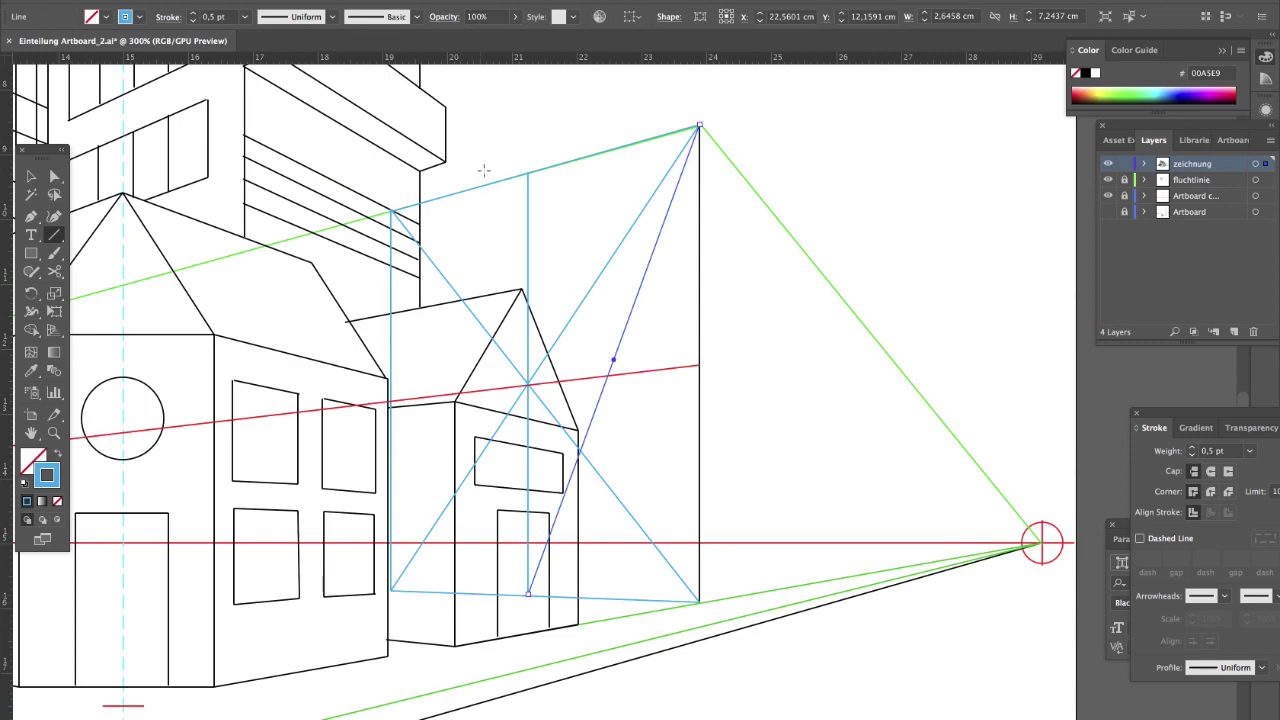
pyautogui.moveTo(528, 172); pyautogui.dragTo(391, 590)
pyautogui.moveTo(607, 240); pyautogui.dragTo(607, 510)
pyautogui.moveTo(618, 600); pyautogui.dragTo(607, 598)
pyautogui.moveTo(455, 395); pyautogui.dragTo(454, 193)
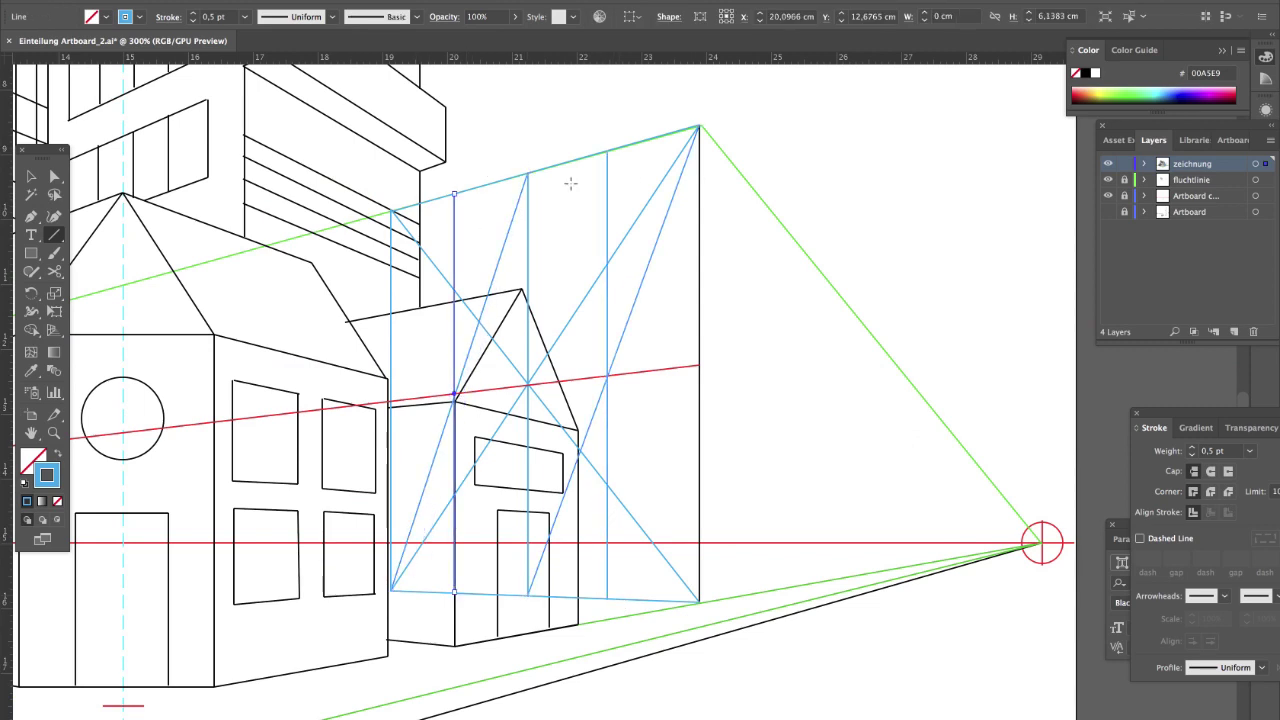
# - Divide the facade's four quarters into eighths with blue diagonals and verticals, and recolour all the verticals black
pyautogui.moveTo(700, 125); pyautogui.dragTo(607, 599)
pyautogui.moveTo(607, 152)
pyautogui.mouseDown()
pyautogui.moveTo(518, 418)
pyautogui.moveTo(528, 595)
pyautogui.mouseUp()
pyautogui.moveTo(454, 193)
pyautogui.mouseDown()
pyautogui.moveTo(382, 570)
pyautogui.moveTo(391, 590)
pyautogui.mouseUp()
pyautogui.moveTo(651, 598); pyautogui.dragTo(651, 141)
pyautogui.moveTo(566, 383); pyautogui.dragTo(566, 162)
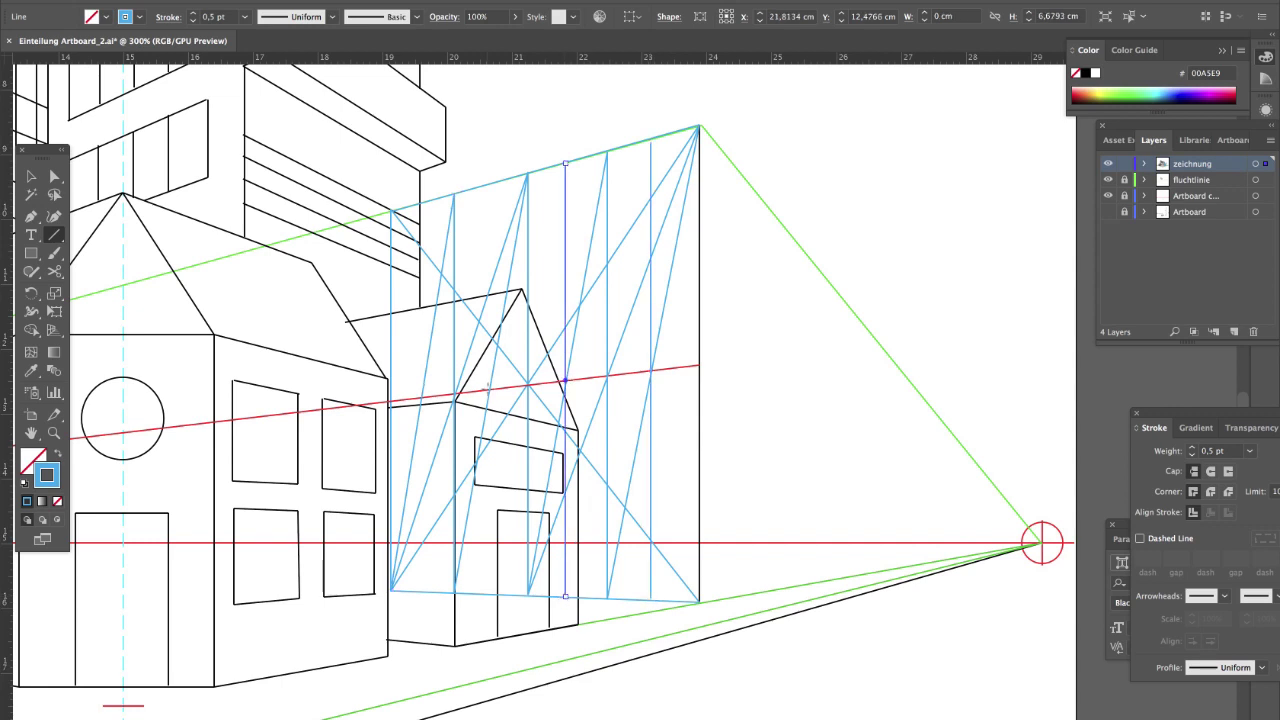
pyautogui.moveTo(489, 183); pyautogui.dragTo(489, 594)
pyautogui.moveTo(421, 396); pyautogui.dragTo(455, 594)
pyautogui.moveTo(421, 592); pyautogui.dragTo(421, 591)
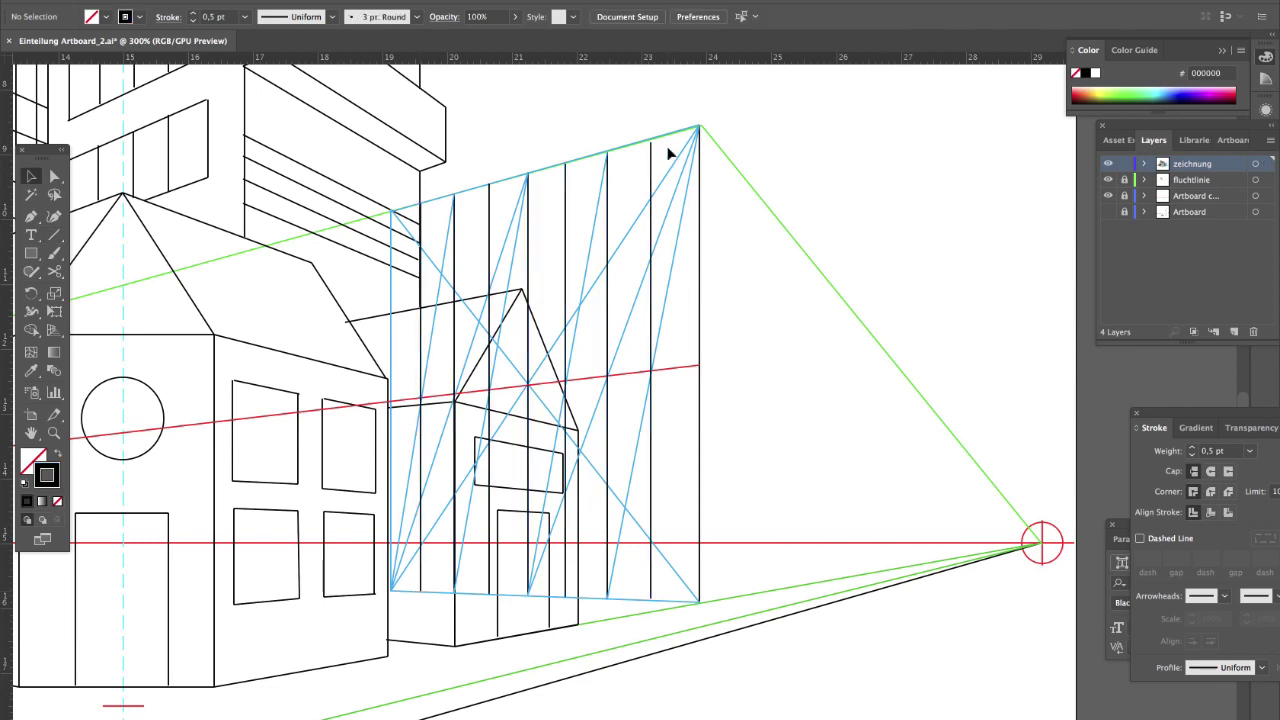
# - Draw fresh blue diagonals from top right to bottom left across the facade's eight vertical strips
pyautogui.hotkey('ctrl', ';')
pyautogui.press('\\')
pyautogui.moveTo(699, 127); pyautogui.dragTo(651, 600)
pyautogui.moveTo(651, 137); pyautogui.dragTo(607, 598)
pyautogui.moveTo(607, 152); pyautogui.dragTo(565, 598)
pyautogui.moveTo(565, 163); pyautogui.dragTo(528, 597)
pyautogui.moveTo(528, 172); pyautogui.dragTo(489, 592)
pyautogui.moveTo(489, 185)
pyautogui.mouseDown()
pyautogui.moveTo(484, 556)
pyautogui.moveTo(455, 593)
pyautogui.moveTo(436, 514)
pyautogui.moveTo(421, 588)
pyautogui.mouseUp()
# - Add full-height black verticals through the midpoints of the eight strips and delete the blue construction diagonals
pyautogui.moveTo(674, 133); pyautogui.dragTo(674, 600)
pyautogui.moveTo(627, 226); pyautogui.dragTo(630, 599)
pyautogui.moveTo(586, 378); pyautogui.dragTo(595, 535)
pyautogui.moveTo(586, 600); pyautogui.dragTo(586, 600)
pyautogui.moveTo(546, 168); pyautogui.dragTo(546, 597)
pyautogui.moveTo(507, 385)
pyautogui.mouseDown()
pyautogui.moveTo(523, 563)
pyautogui.moveTo(507, 598)
pyautogui.moveTo(472, 520)
pyautogui.moveTo(471, 595)
pyautogui.mouseUp()
pyautogui.keyDown('super'); pyautogui.click(437, 400); pyautogui.keyUp('super')
pyautogui.press('Delete')
pyautogui.moveTo(436, 394); pyautogui.dragTo(449, 591)
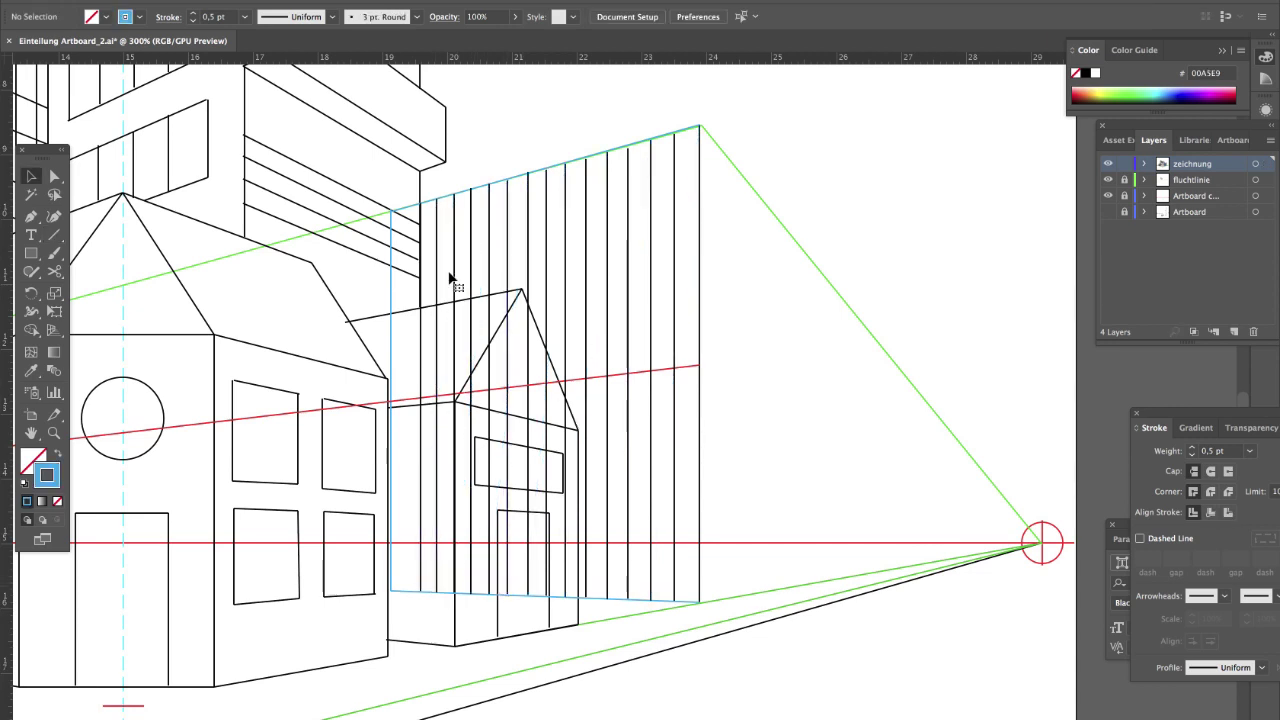
# - Draw blue diagonals across every second narrow strip of the facade, starting at its right edge
pyautogui.moveTo(700, 140); pyautogui.dragTo(674, 600)
pyautogui.moveTo(650, 140); pyautogui.dragTo(628, 601)
pyautogui.moveTo(607, 152); pyautogui.dragTo(585, 597)
pyautogui.moveTo(565, 160); pyautogui.dragTo(546, 596)
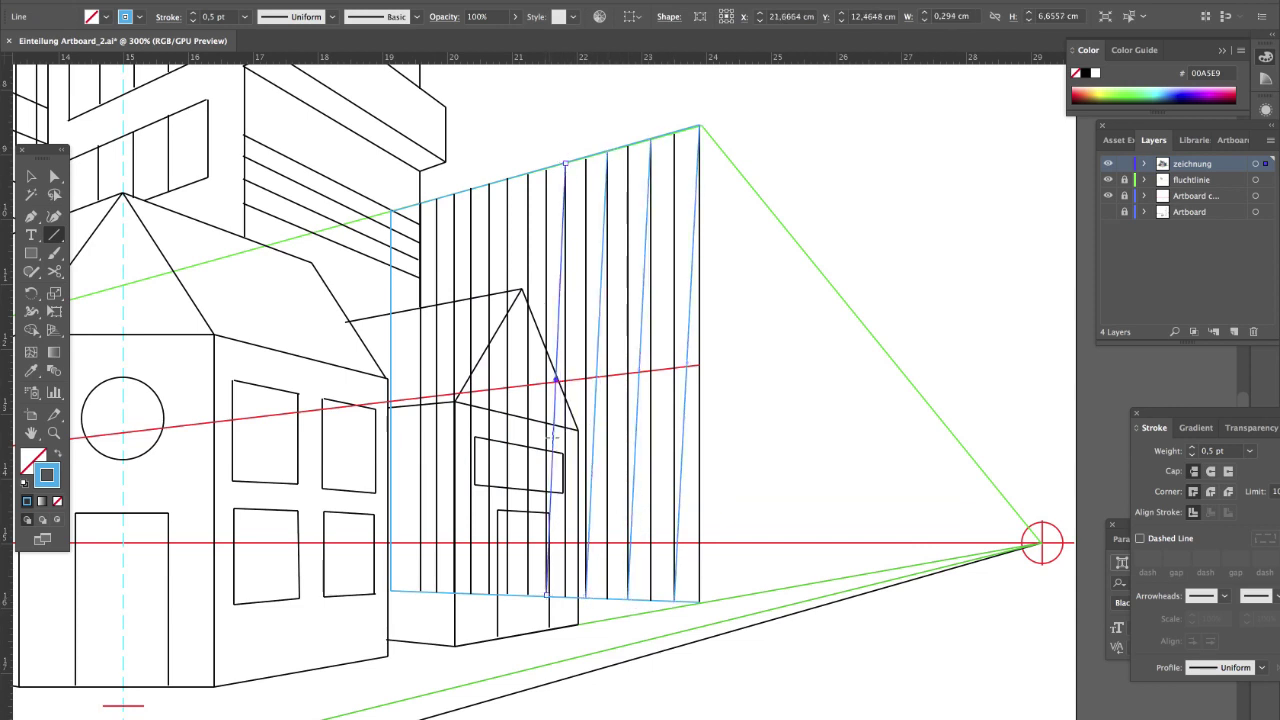
pyautogui.moveTo(528, 172); pyautogui.dragTo(510, 590)
pyautogui.moveTo(489, 183); pyautogui.dragTo(470, 593)
pyautogui.moveTo(453, 190); pyautogui.dragTo(437, 591)
# - Draw full-height black verticals where the blue strip diagonals cross the red mid-height line
pyautogui.moveTo(686, 130); pyautogui.dragTo(686, 601)
pyautogui.moveTo(638, 145); pyautogui.dragTo(638, 598)
pyautogui.moveTo(596, 154); pyautogui.dragTo(596, 597)
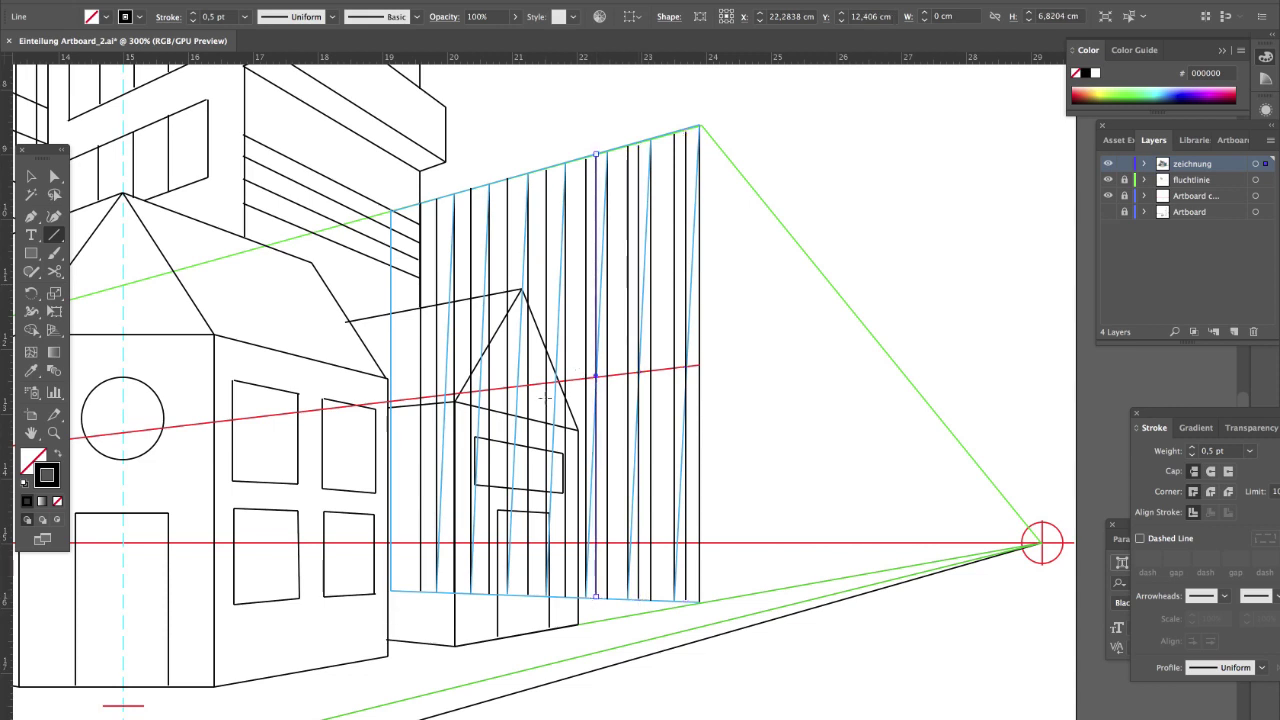
pyautogui.moveTo(555, 163)
pyautogui.mouseDown()
pyautogui.moveTo(555, 597)
pyautogui.moveTo(517, 176)
pyautogui.mouseUp()
pyautogui.moveTo(478, 596); pyautogui.dragTo(478, 186)
pyautogui.moveTo(445, 592); pyautogui.dragTo(445, 196)
# - Delete the blue diagonals from the narrow strips of the facade
pyautogui.press('v')
pyautogui.click(692, 283)
pyautogui.press('Delete')
pyautogui.click(645, 284)
pyautogui.press('Delete')
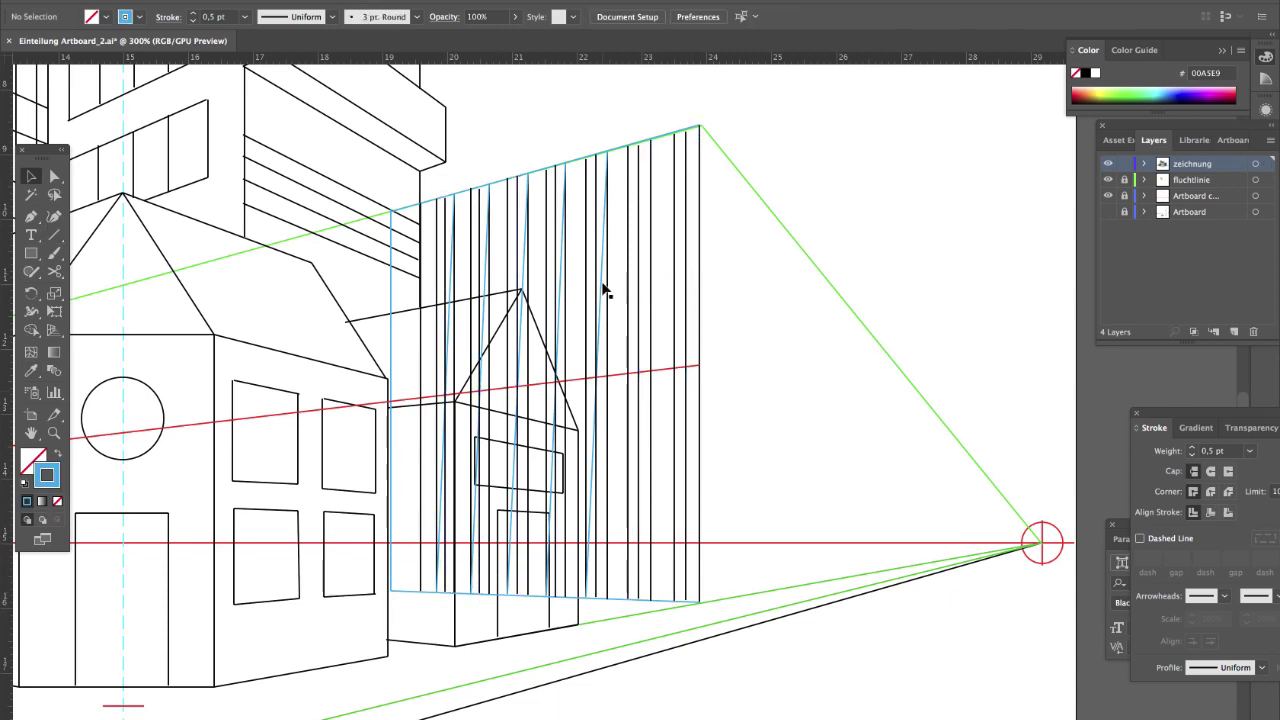
pyautogui.click(452, 293)
pyautogui.press('Delete')
# - Draw crossing blue diagonals in the upper and lower halves of the facade, above and below the red mid-height line
pyautogui.press('\\')
pyautogui.moveTo(698, 127); pyautogui.dragTo(390, 402)
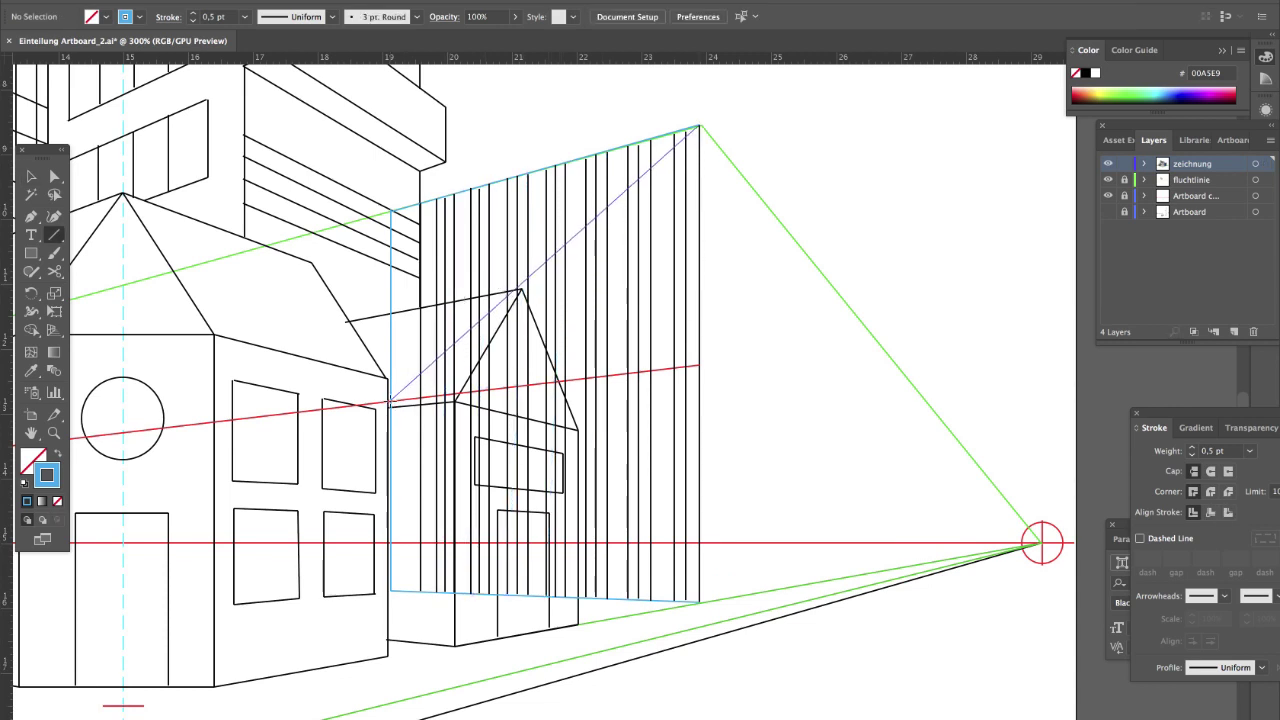
pyautogui.moveTo(390, 210); pyautogui.dragTo(698, 365)
pyautogui.moveTo(390, 402); pyautogui.dragTo(698, 600)
pyautogui.moveTo(698, 365); pyautogui.dragTo(390, 590)
pyautogui.hotkey('ctrl', 'shift', 'a')
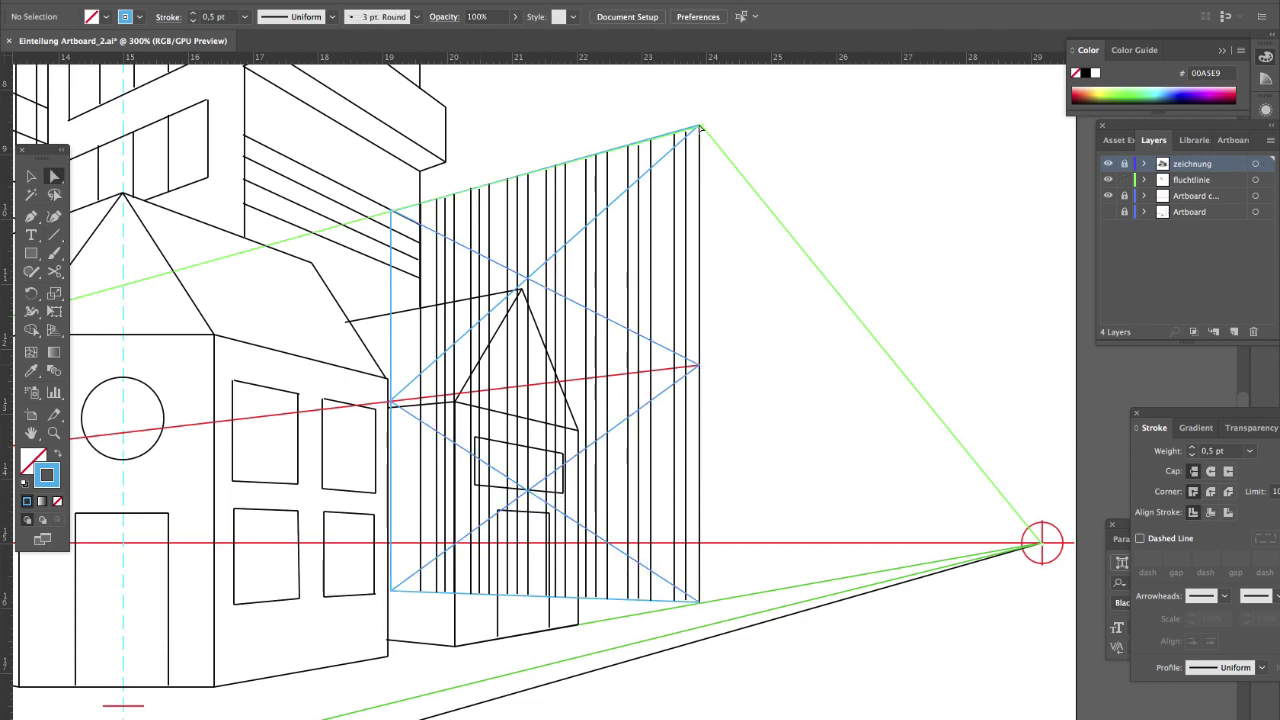
# - Draw red perspective lines through the centres of the facade's upper and lower halves, aligning the green vanishing guide for each
pyautogui.moveTo(699, 246); pyautogui.dragTo(699, 245)
pyautogui.press('\\')
pyautogui.moveTo(699, 245); pyautogui.dragTo(391, 305)
pyautogui.hotkey('ctrl', 'shift', 'a')
pyautogui.press('a')
pyautogui.moveTo(700, 246)
pyautogui.mouseDown()
pyautogui.moveTo(698, 484)
pyautogui.moveTo(390, 495)
pyautogui.mouseUp()
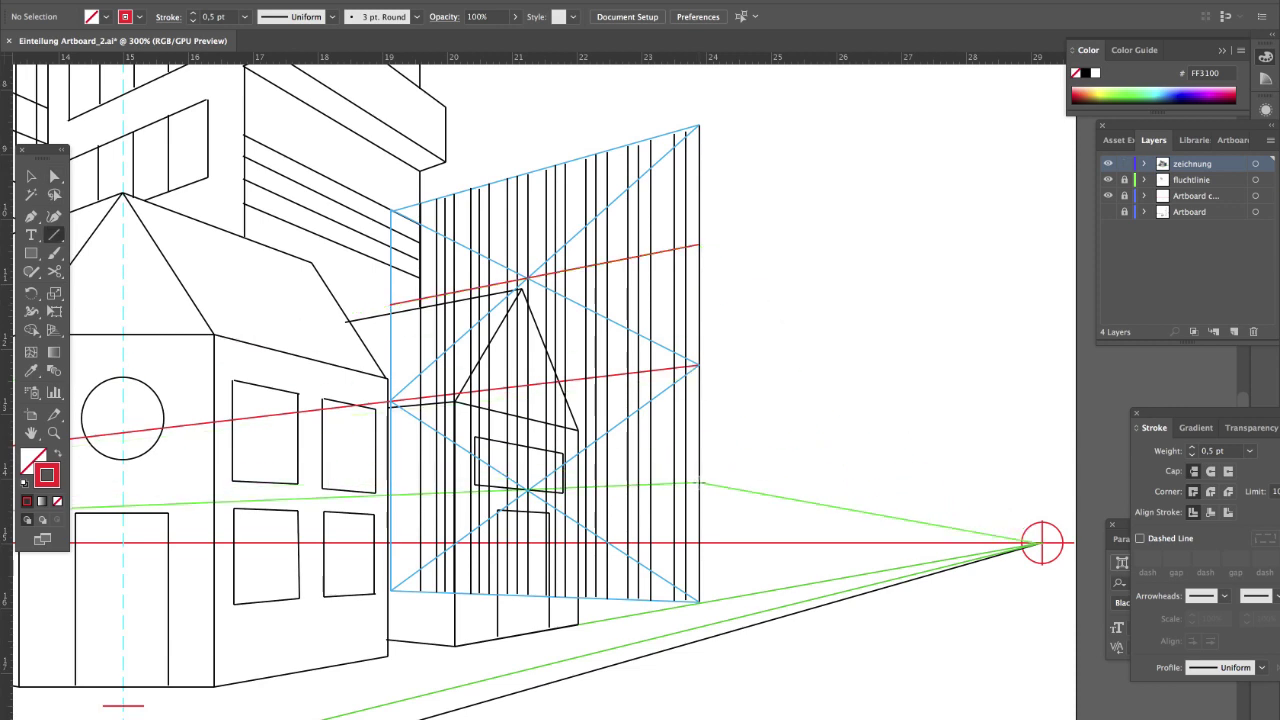
# - Delete the crossing blue diagonals from the upper and lower halves of the facade
pyautogui.press('v')
pyautogui.click(657, 164)
pyautogui.press('Delete')
pyautogui.click(620, 423)
pyautogui.press('Delete')
pyautogui.click(463, 420)
pyautogui.press('Delete')
# - Draw crossing blue diagonals in each of the facade's four horizontal bands
pyautogui.press('\\')
pyautogui.moveTo(698, 128); pyautogui.dragTo(390, 302)
pyautogui.moveTo(390, 210); pyautogui.dragTo(698, 244)
pyautogui.moveTo(390, 304); pyautogui.dragTo(698, 366)
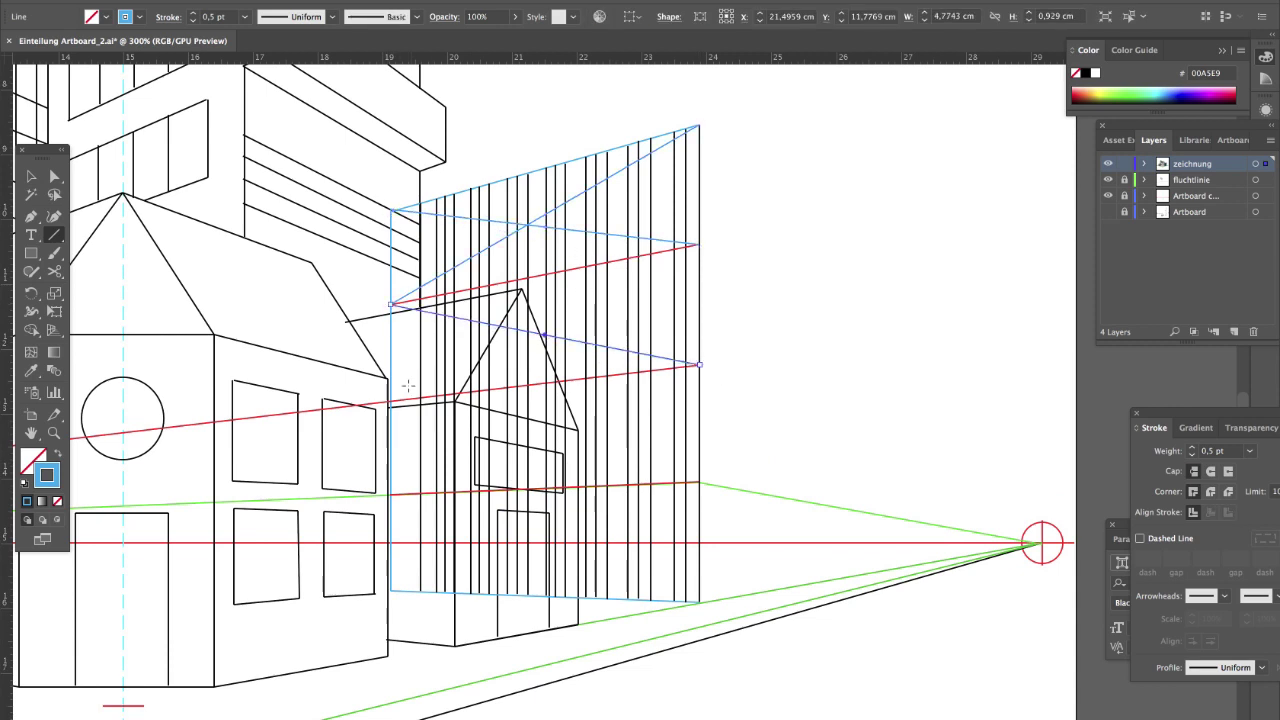
pyautogui.moveTo(698, 244); pyautogui.dragTo(390, 401)
pyautogui.moveTo(698, 366); pyautogui.dragTo(390, 494)
pyautogui.moveTo(390, 401); pyautogui.dragTo(700, 482)
pyautogui.moveTo(390, 494); pyautogui.dragTo(698, 600)
pyautogui.moveTo(390, 590); pyautogui.dragTo(436, 576)
pyautogui.moveTo(436, 576); pyautogui.dragTo(698, 482)
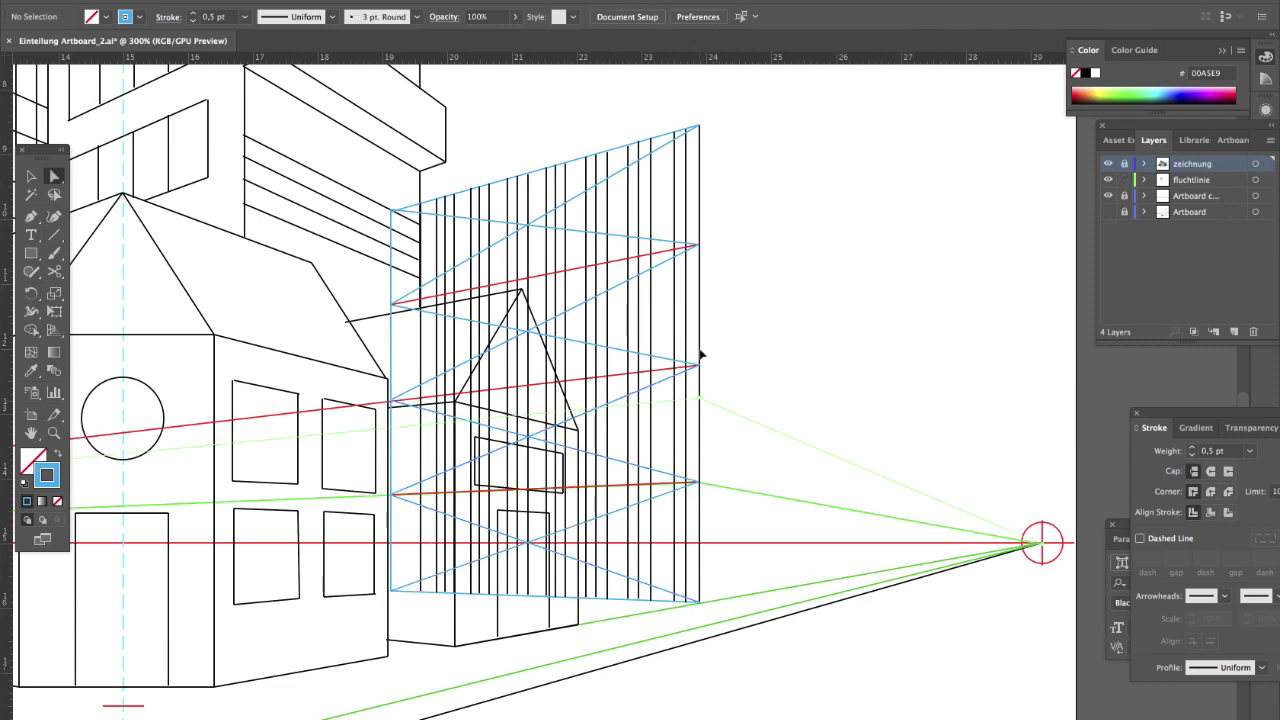
# - Draw red perspective lines through the centres of the upper three bands along the green guide, and delete the blue diagonals
pyautogui.moveTo(700, 354); pyautogui.dragTo(700, 184)
pyautogui.moveTo(699, 184); pyautogui.dragTo(391, 257)
pyautogui.moveTo(699, 184); pyautogui.dragTo(700, 305)
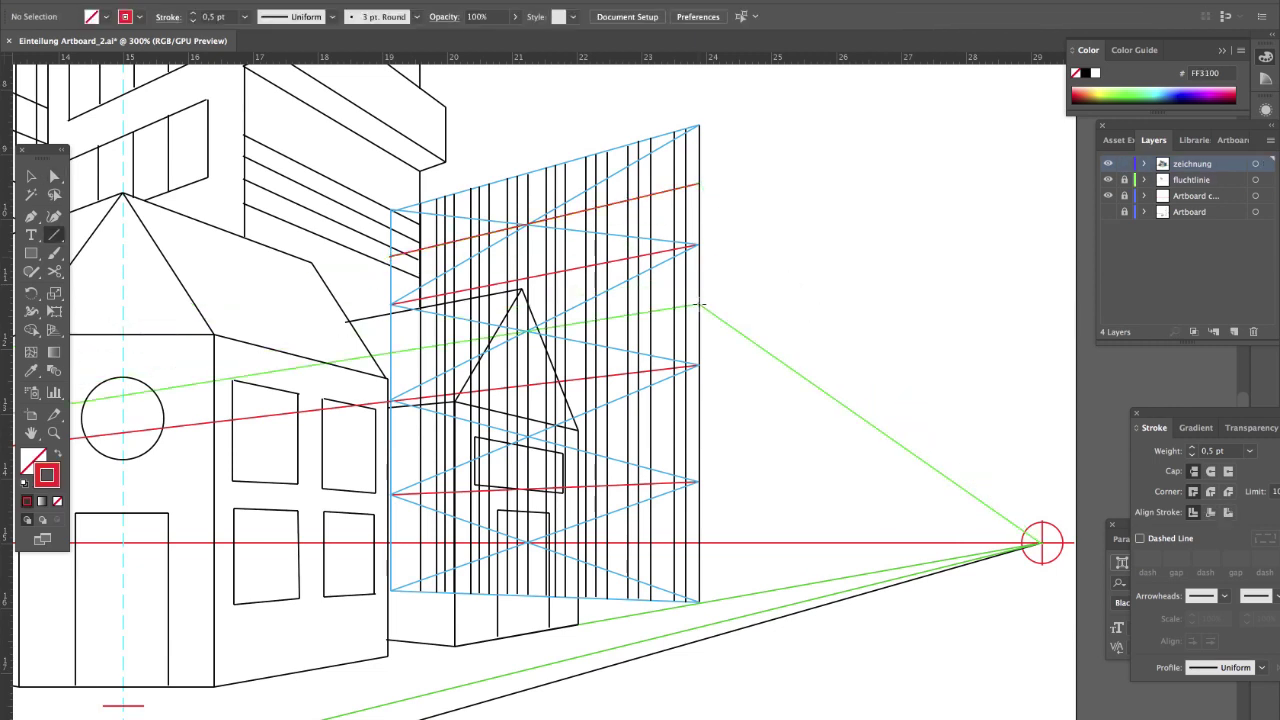
pyautogui.moveTo(699, 304)
pyautogui.mouseDown()
pyautogui.moveTo(399, 353)
pyautogui.moveTo(700, 305)
pyautogui.moveTo(700, 425)
pyautogui.moveTo(395, 449)
pyautogui.mouseUp()
pyautogui.press('a')
pyautogui.press('\\')
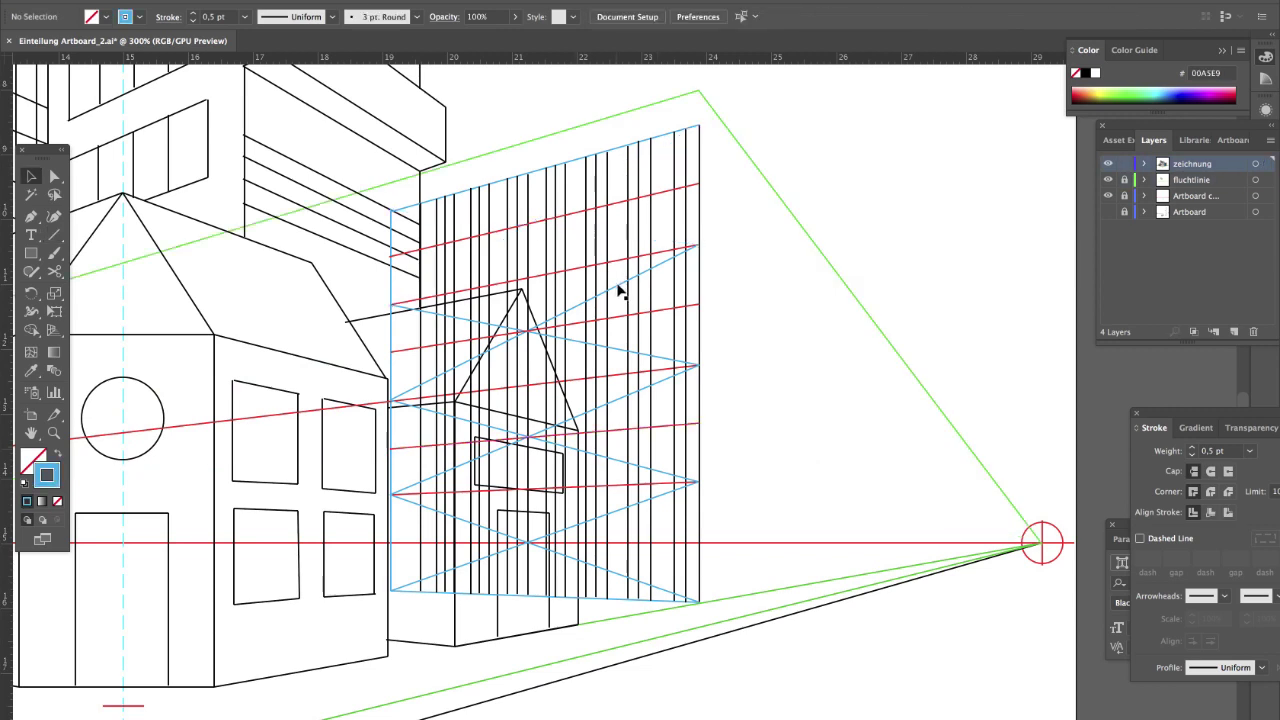
pyautogui.press('\\')
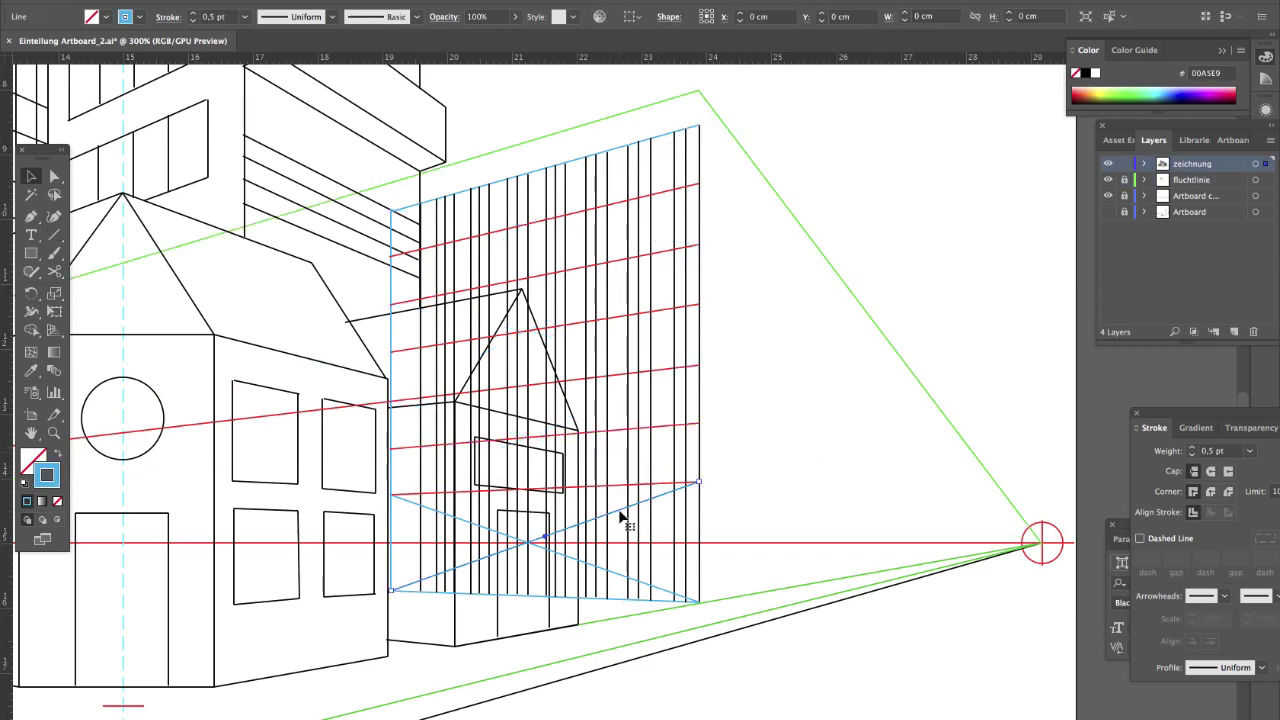
# - Draw crossing blue diagonals in the facade's narrower horizontal bands, from the top edge down to the horizon line
pyautogui.moveTo(700, 126); pyautogui.dragTo(391, 256)
pyautogui.moveTo(391, 209); pyautogui.dragTo(699, 183)
pyautogui.moveTo(391, 303); pyautogui.dragTo(700, 183)
pyautogui.moveTo(700, 244); pyautogui.dragTo(391, 256)
pyautogui.moveTo(391, 303)
pyautogui.mouseDown()
pyautogui.moveTo(698, 338)
pyautogui.moveTo(699, 304)
pyautogui.mouseUp()
pyautogui.moveTo(391, 351)
pyautogui.mouseDown()
pyautogui.moveTo(654, 271)
pyautogui.moveTo(699, 244)
pyautogui.mouseUp()
pyautogui.moveTo(700, 304); pyautogui.dragTo(389, 403)
pyautogui.moveTo(389, 351); pyautogui.dragTo(701, 365)
pyautogui.moveTo(699, 423); pyautogui.dragTo(391, 402)
pyautogui.moveTo(390, 449); pyautogui.dragTo(700, 365)
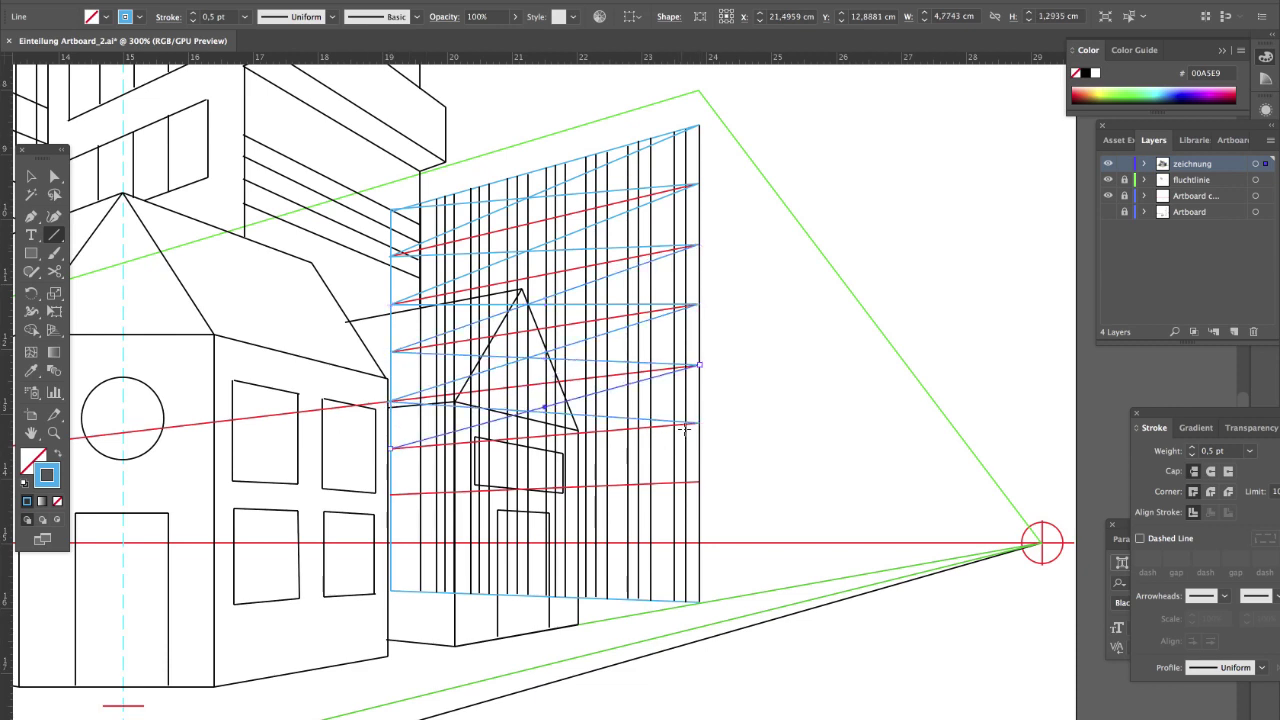
pyautogui.moveTo(700, 423); pyautogui.dragTo(391, 493)
pyautogui.moveTo(391, 448); pyautogui.dragTo(700, 481)
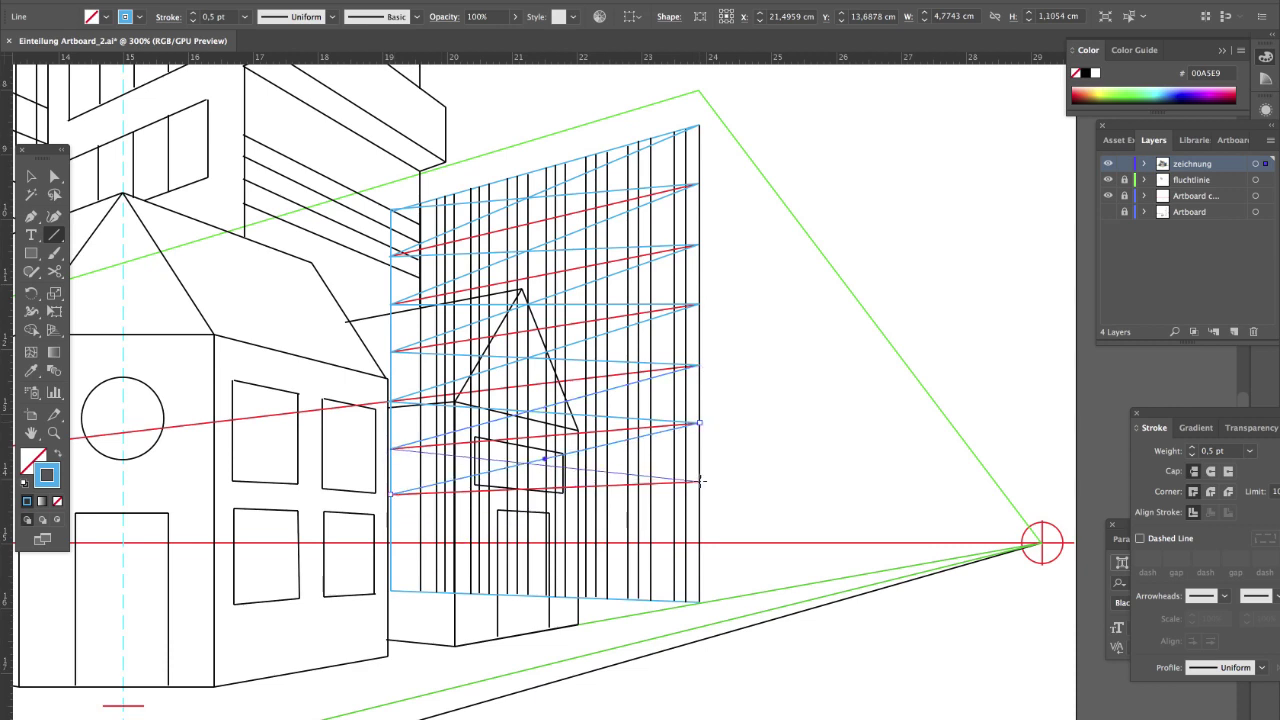
pyautogui.moveTo(700, 541); pyautogui.dragTo(391, 493)
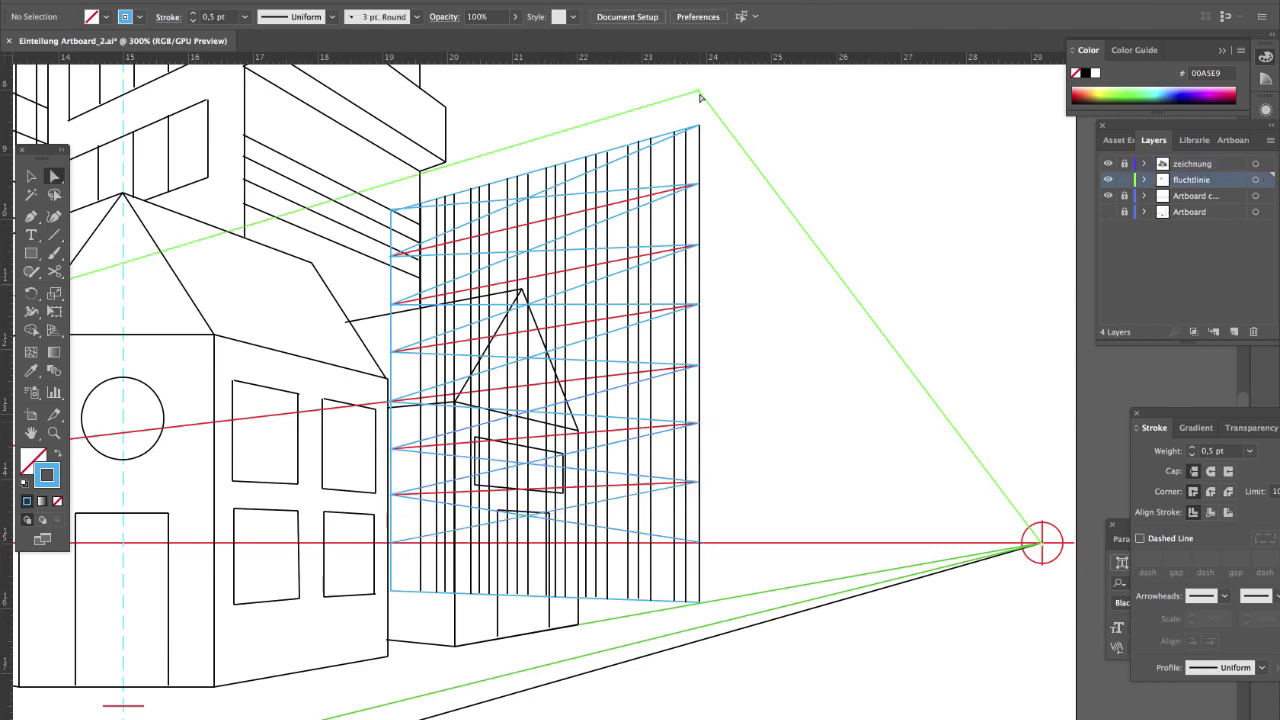
# - Draw red perspective lines through the diagonal crossings of the top four bands, moving the green guide to each one
pyautogui.moveTo(699, 92); pyautogui.dragTo(694, 154)
pyautogui.moveTo(694, 154); pyautogui.dragTo(470, 212)
pyautogui.moveTo(470, 212); pyautogui.dragTo(391, 232)
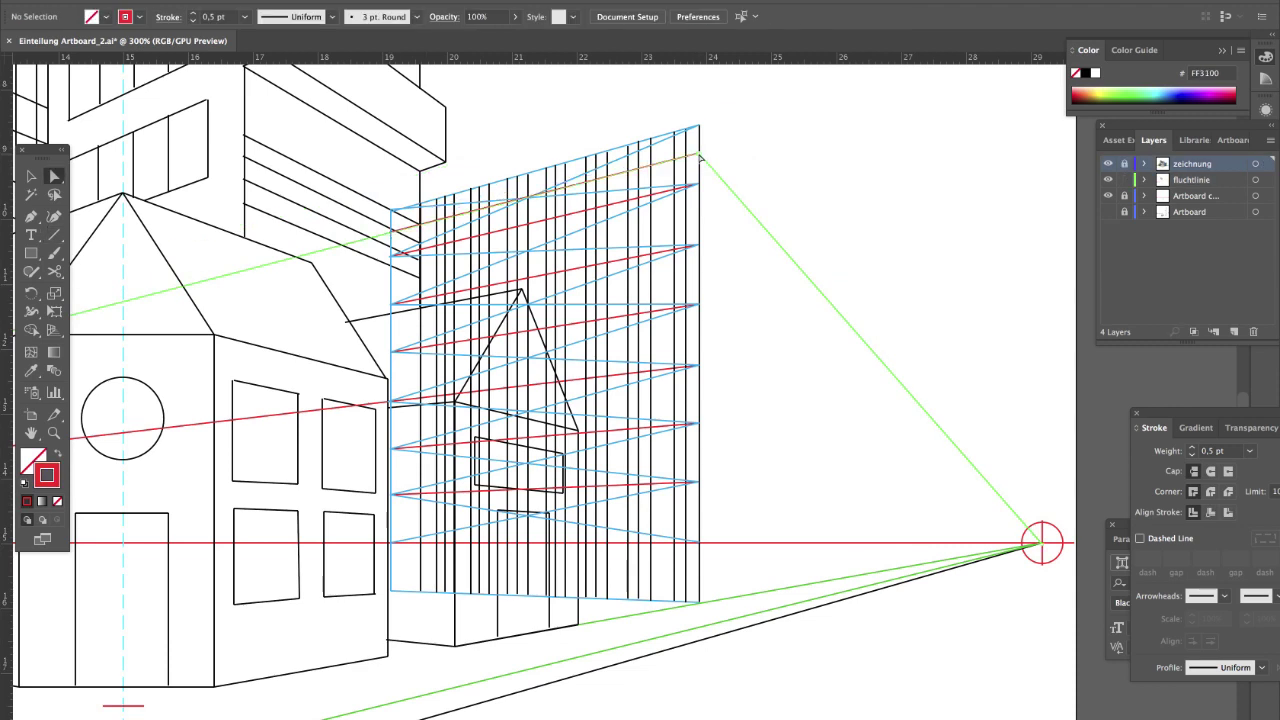
pyautogui.moveTo(700, 155); pyautogui.dragTo(700, 273)
pyautogui.moveTo(390, 330); pyautogui.dragTo(391, 328)
pyautogui.moveTo(700, 273); pyautogui.dragTo(698, 339)
pyautogui.moveTo(698, 339); pyautogui.dragTo(397, 376)
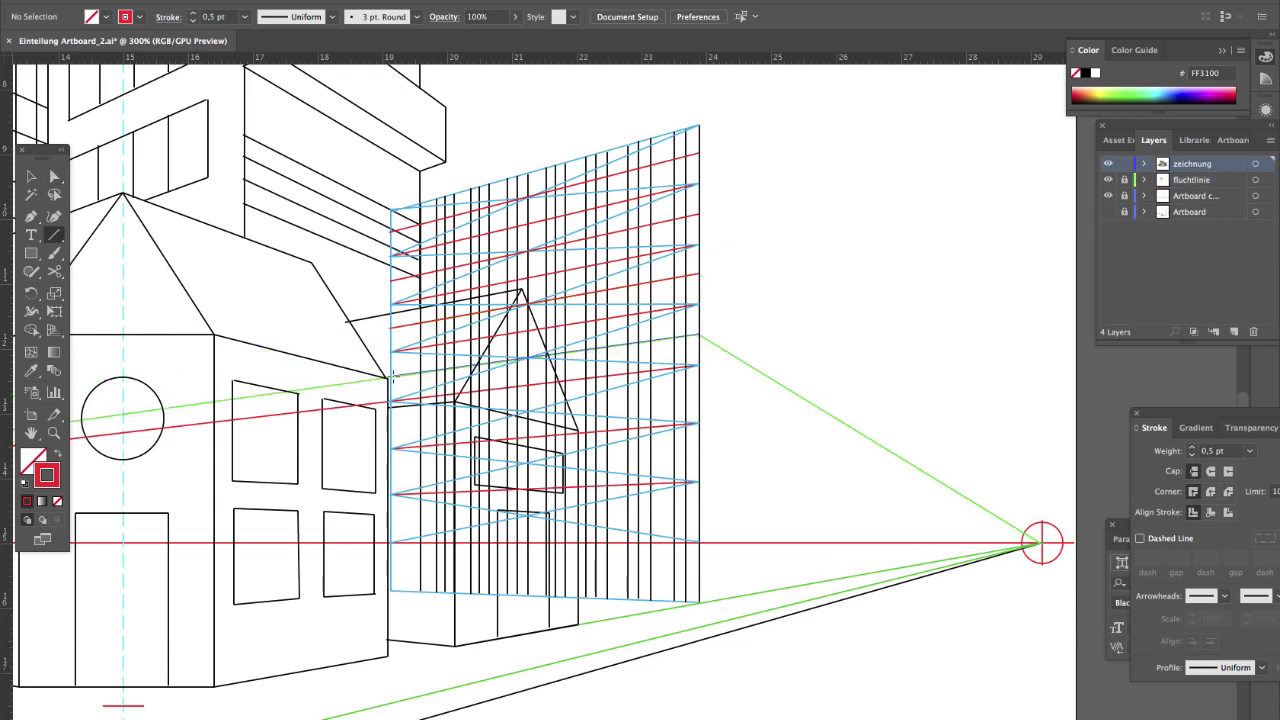
pyautogui.moveTo(391, 376); pyautogui.dragTo(391, 378)
# - Draw red perspective lines through the diagonal crossings of the next three bands down to the horizon, following the green guide
pyautogui.moveTo(699, 334); pyautogui.dragTo(698, 397)
pyautogui.moveTo(698, 397); pyautogui.dragTo(699, 393)
pyautogui.moveTo(699, 393); pyautogui.dragTo(391, 423)
pyautogui.moveTo(699, 393); pyautogui.dragTo(700, 453)
pyautogui.moveTo(699, 453); pyautogui.dragTo(518, 480)
pyautogui.moveTo(518, 480); pyautogui.dragTo(391, 471)
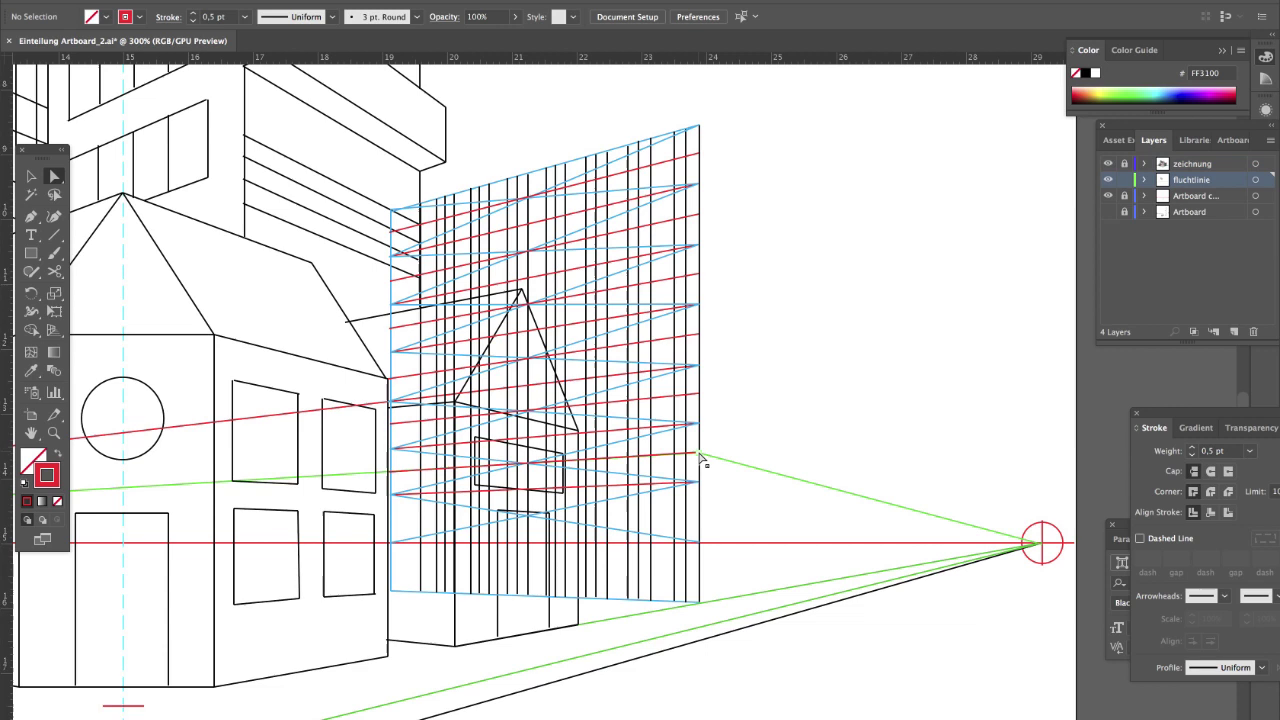
pyautogui.moveTo(699, 453); pyautogui.dragTo(700, 515)
pyautogui.moveTo(699, 513); pyautogui.dragTo(391, 519)
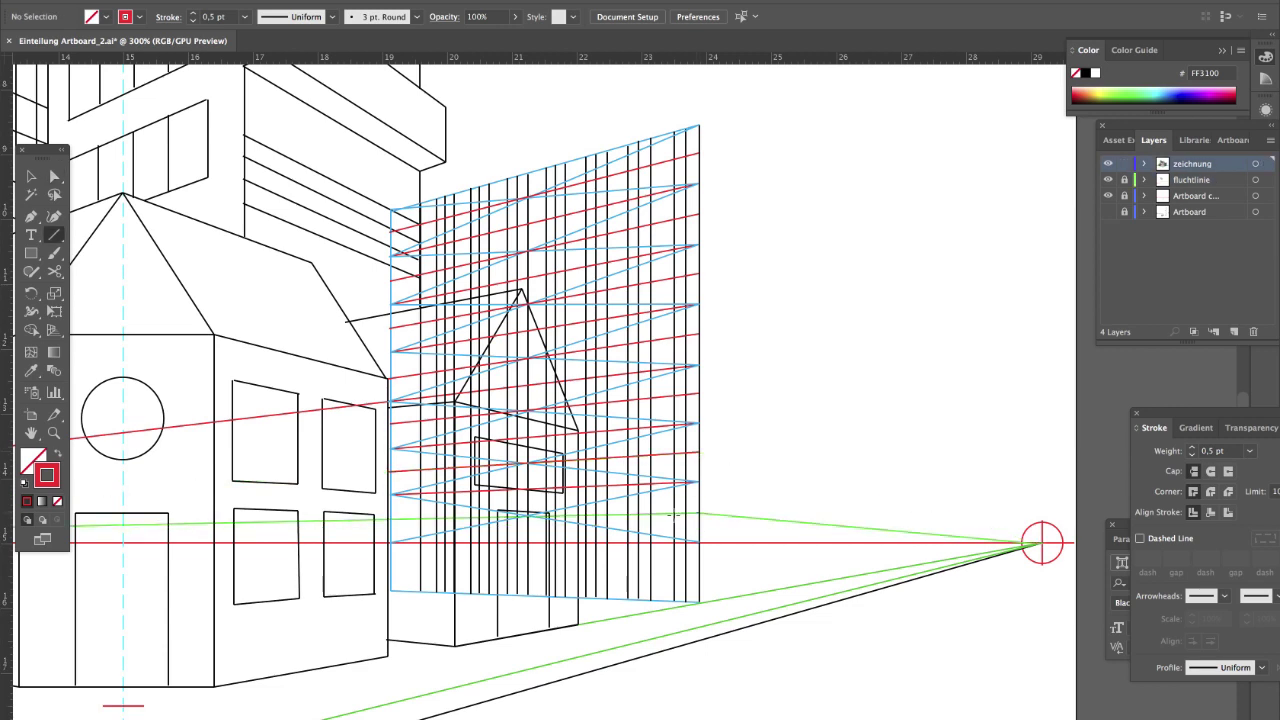
# - Delete all blue band diagonals from the facade and recolour its vertical division lines light blue
pyautogui.press('v')
pyautogui.click(658, 142)
pyautogui.press('Delete')
pyautogui.click(658, 187)
pyautogui.press('Delete')
pyautogui.click(660, 193)
pyautogui.press('Delete')
pyautogui.click(658, 249)
pyautogui.press('Delete')
pyautogui.click(657, 308)
pyautogui.press('Delete')
pyautogui.click(667, 366)
pyautogui.press('Delete')
pyautogui.click(665, 430)
pyautogui.press('Delete')
pyautogui.click(661, 488)
pyautogui.press('Delete')
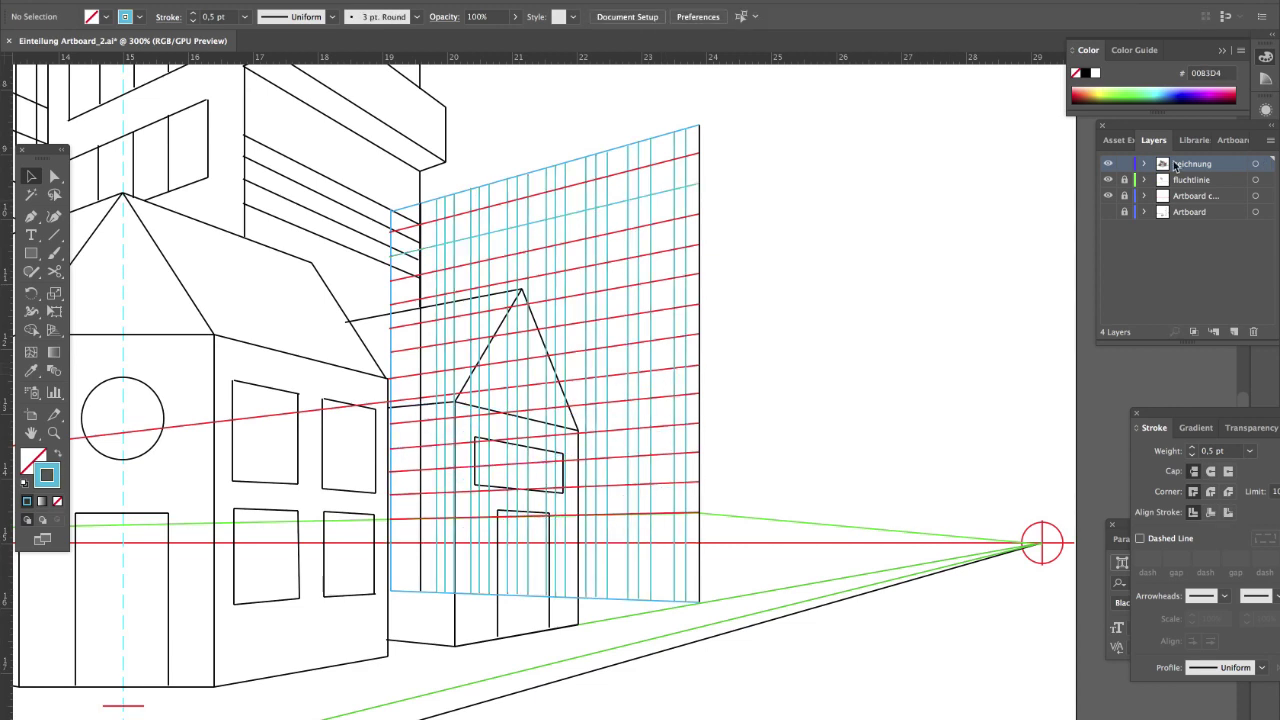
# - Draw short black diagonals in every second band of the facade's two rightmost window columns, down to the lowest red line
pyautogui.press('\\')
pyautogui.moveTo(687, 156); pyautogui.dragTo(687, 275)
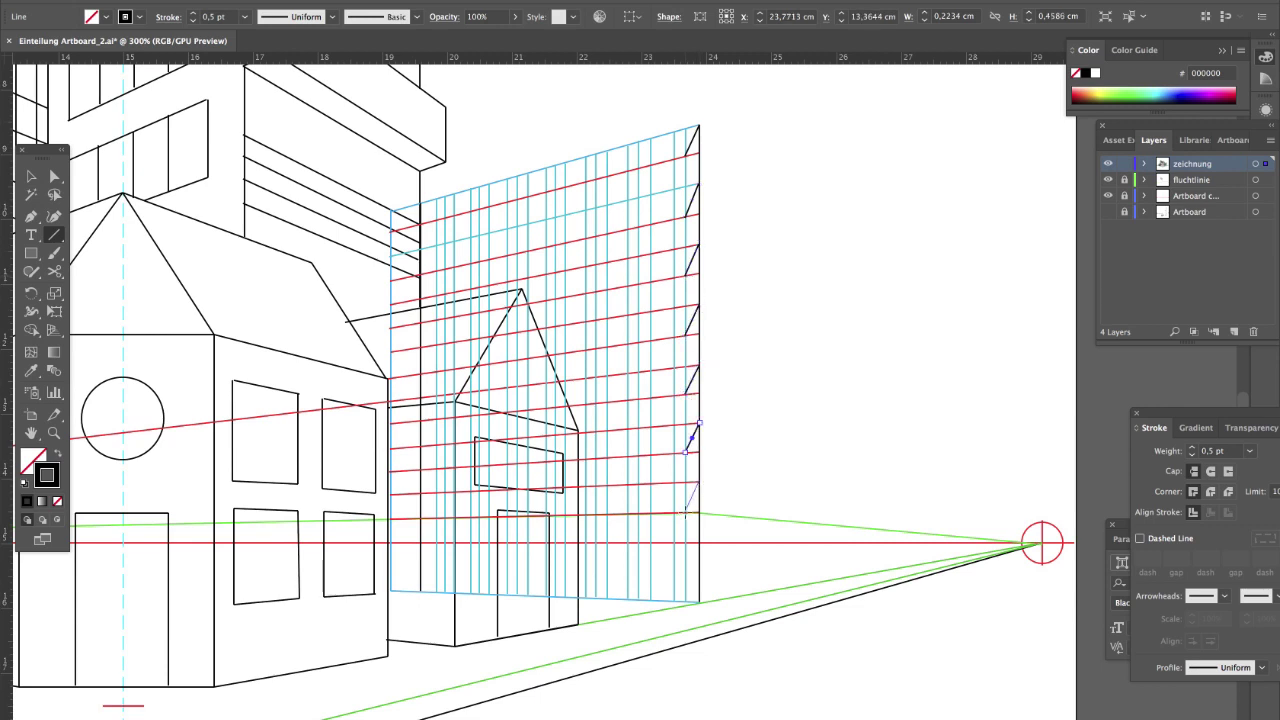
pyautogui.moveTo(639, 167); pyautogui.dragTo(640, 167)
pyautogui.moveTo(651, 195); pyautogui.dragTo(639, 343)
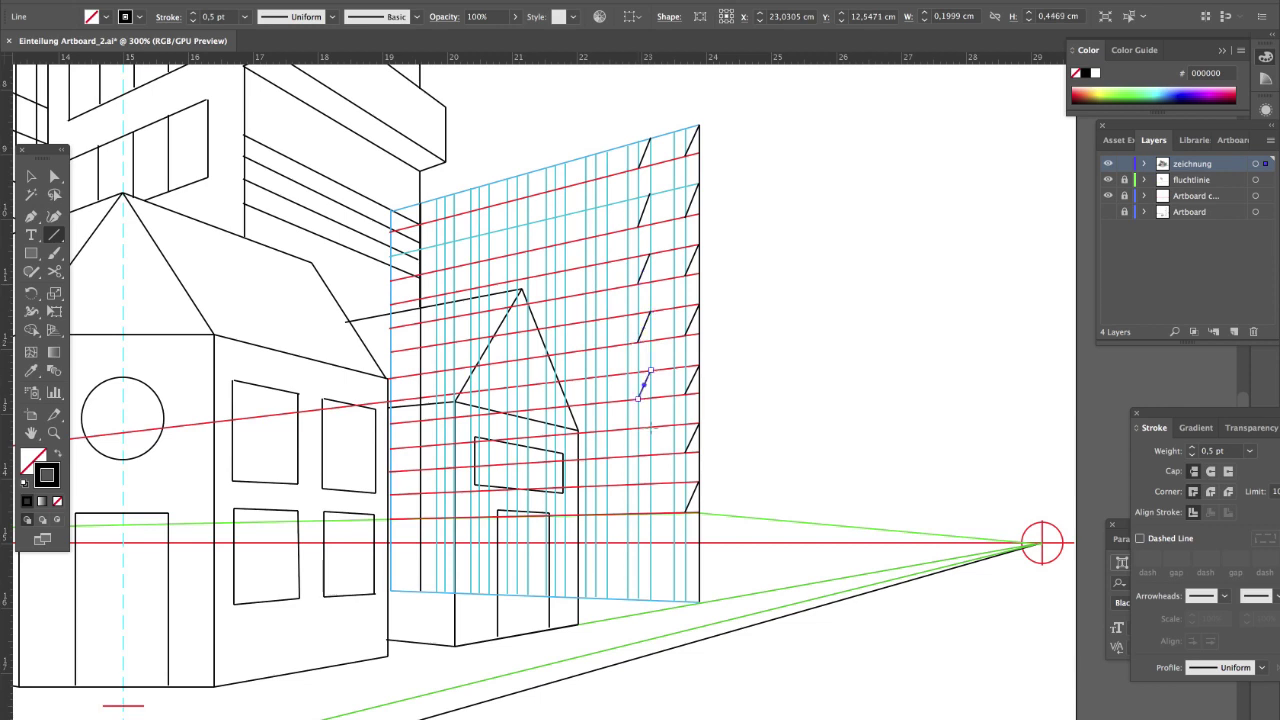
pyautogui.moveTo(650, 484); pyautogui.dragTo(640, 513)
# - Draw short black diagonals in every second band of the facade's remaining window columns, working towards its far end
pyautogui.moveTo(606, 150); pyautogui.dragTo(596, 178)
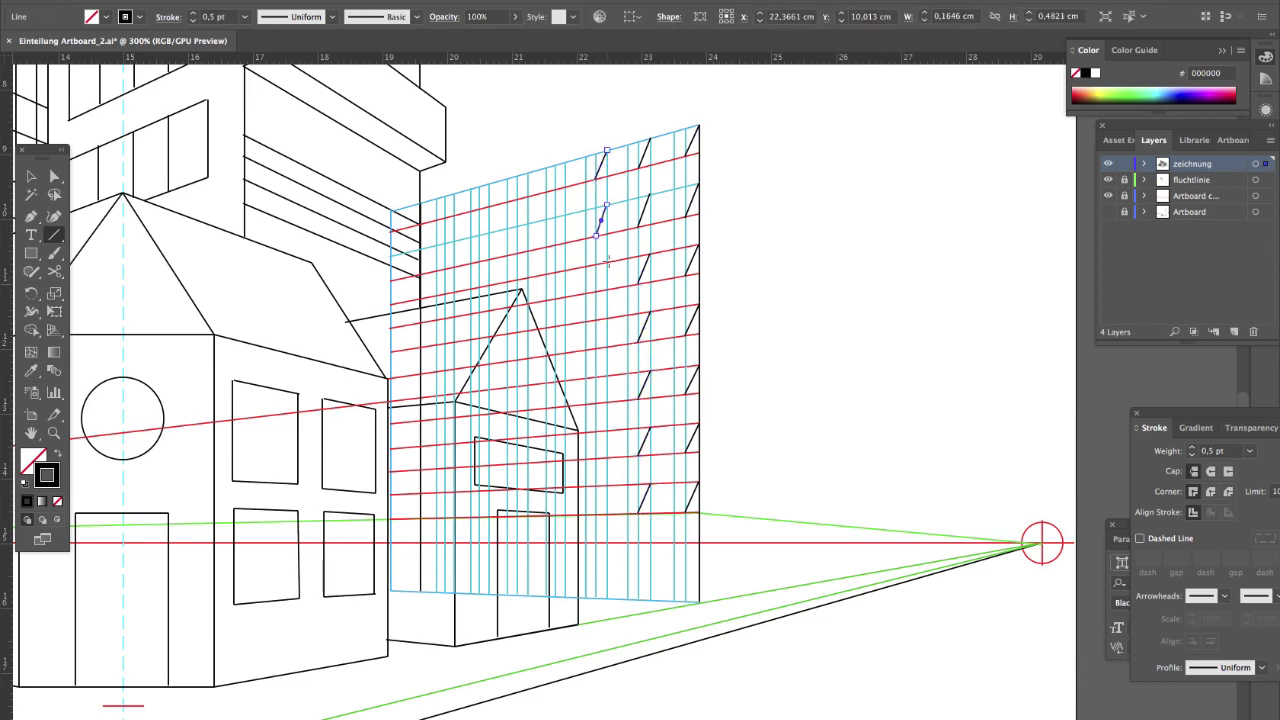
pyautogui.moveTo(597, 295); pyautogui.dragTo(596, 293)
pyautogui.moveTo(606, 320); pyautogui.dragTo(596, 403)
pyautogui.moveTo(565, 213); pyautogui.dragTo(553, 298)
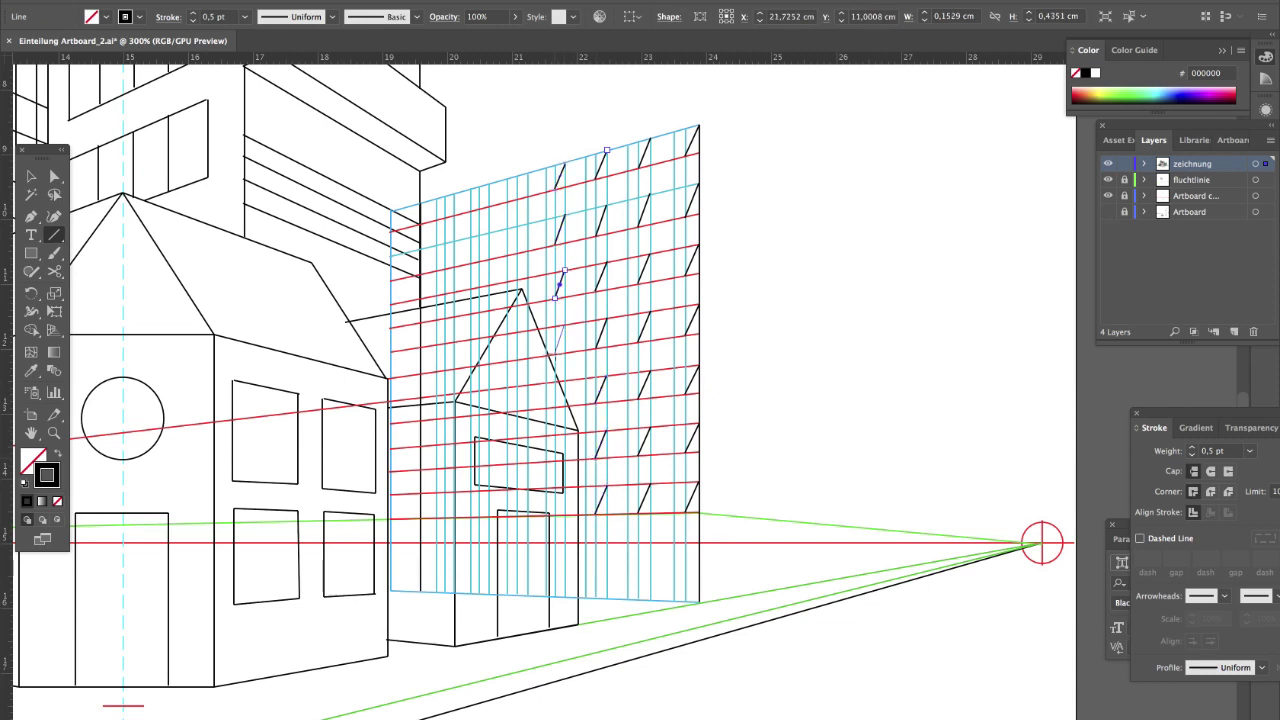
pyautogui.moveTo(528, 175); pyautogui.dragTo(517, 250)
pyautogui.moveTo(489, 183); pyautogui.dragTo(479, 260)
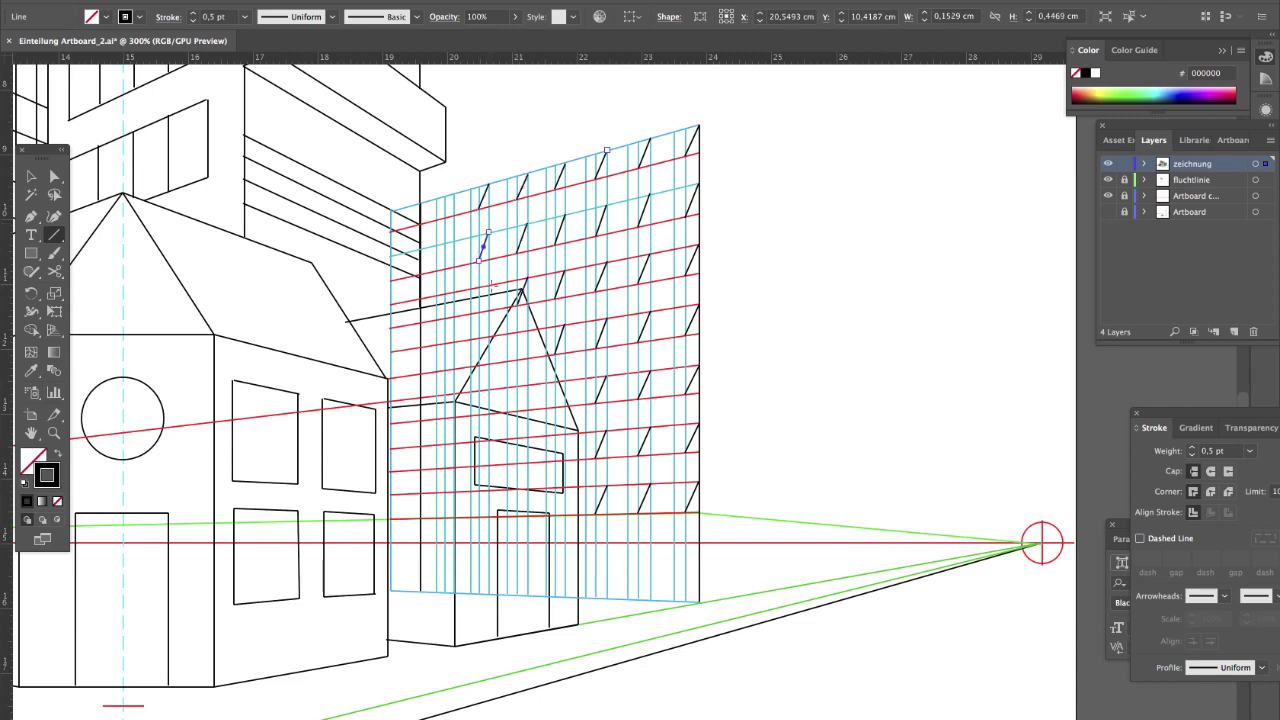
pyautogui.moveTo(453, 194); pyautogui.dragTo(445, 318)
pyautogui.moveTo(454, 342); pyautogui.dragTo(445, 418)
# - Add a second, parallel black diagonal beside each existing one in the facade's two rightmost window columns
pyautogui.moveTo(685, 127); pyautogui.dragTo(675, 157)
pyautogui.moveTo(672, 220); pyautogui.dragTo(676, 336)
pyautogui.moveTo(680, 448); pyautogui.dragTo(674, 451)
pyautogui.moveTo(638, 196); pyautogui.dragTo(628, 227)
pyautogui.moveTo(629, 285); pyautogui.dragTo(628, 284)
pyautogui.moveTo(637, 314); pyautogui.dragTo(628, 399)
pyautogui.moveTo(636, 430); pyautogui.dragTo(628, 454)
# - Add the second, parallel diagonals beside the existing ones in all remaining window columns of the facade
pyautogui.moveTo(596, 155); pyautogui.dragTo(588, 181)
pyautogui.moveTo(596, 262); pyautogui.dragTo(588, 290)
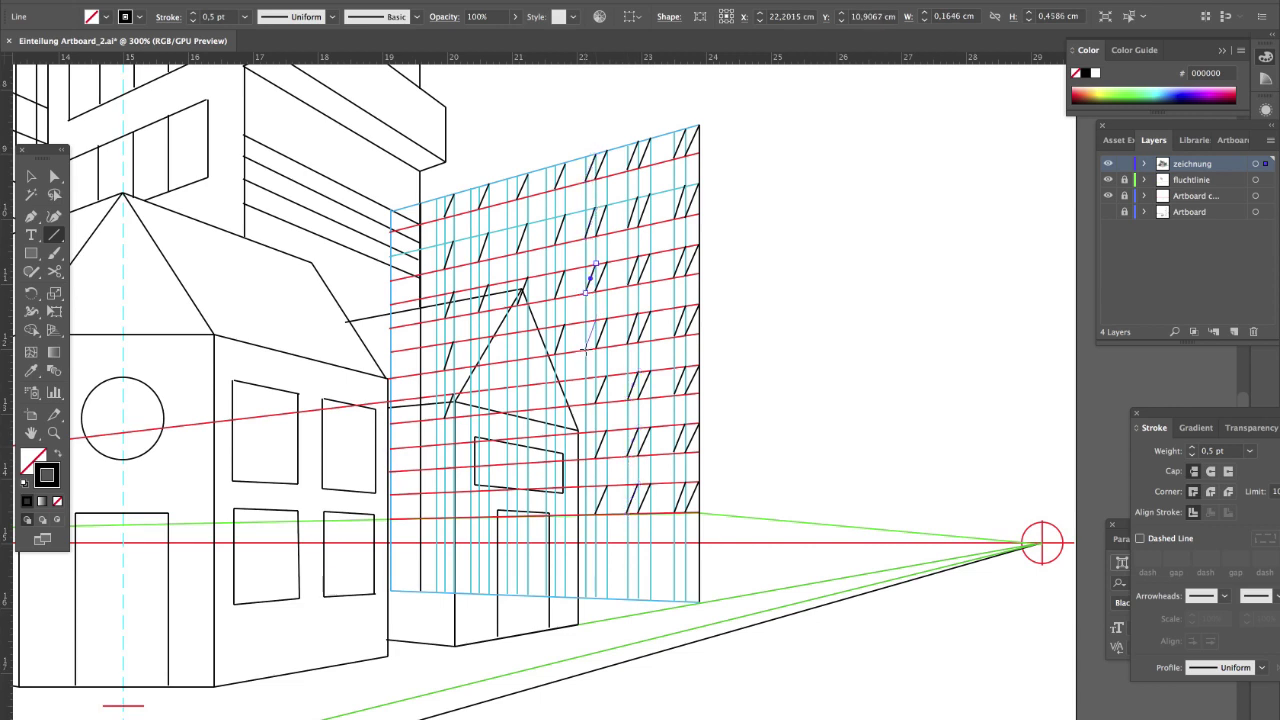
pyautogui.moveTo(596, 376); pyautogui.dragTo(588, 404)
pyautogui.moveTo(595, 485); pyautogui.dragTo(585, 514)
pyautogui.moveTo(555, 216); pyautogui.dragTo(548, 246)
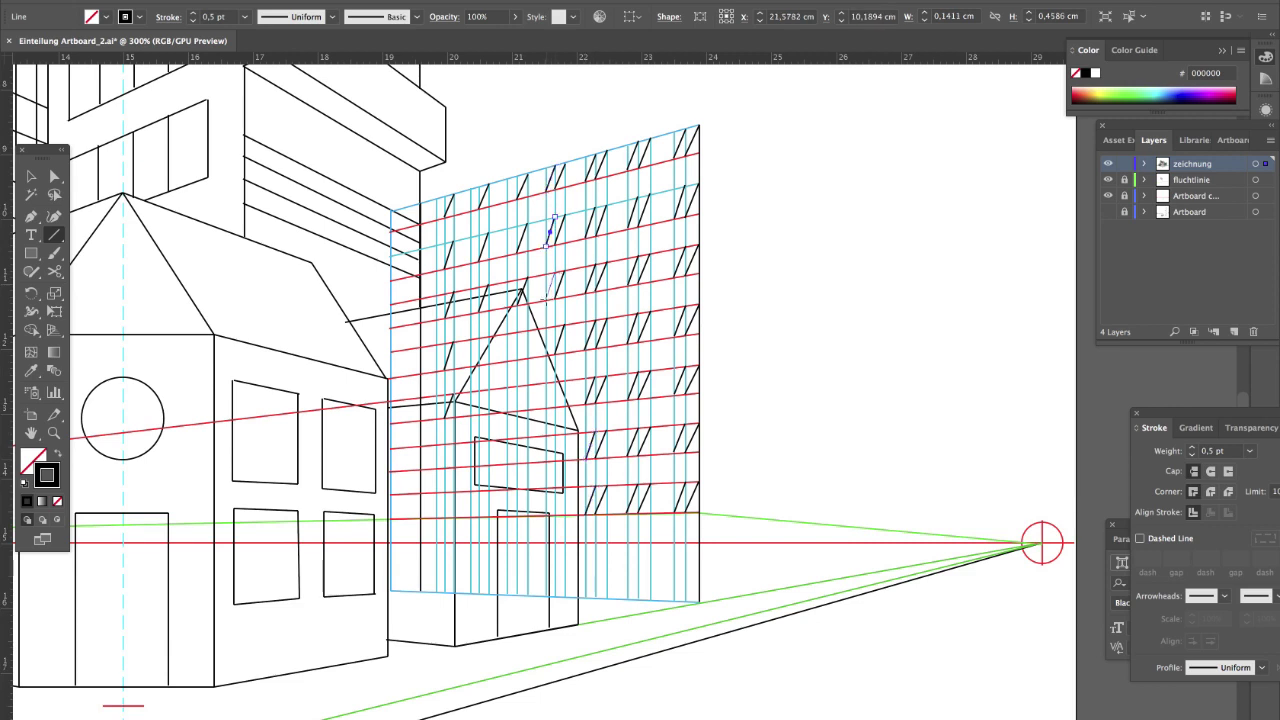
pyautogui.moveTo(562, 380); pyautogui.dragTo(557, 405)
pyautogui.moveTo(518, 176)
pyautogui.mouseDown()
pyautogui.moveTo(508, 200)
pyautogui.moveTo(472, 210)
pyautogui.moveTo(473, 258)
pyautogui.mouseUp()
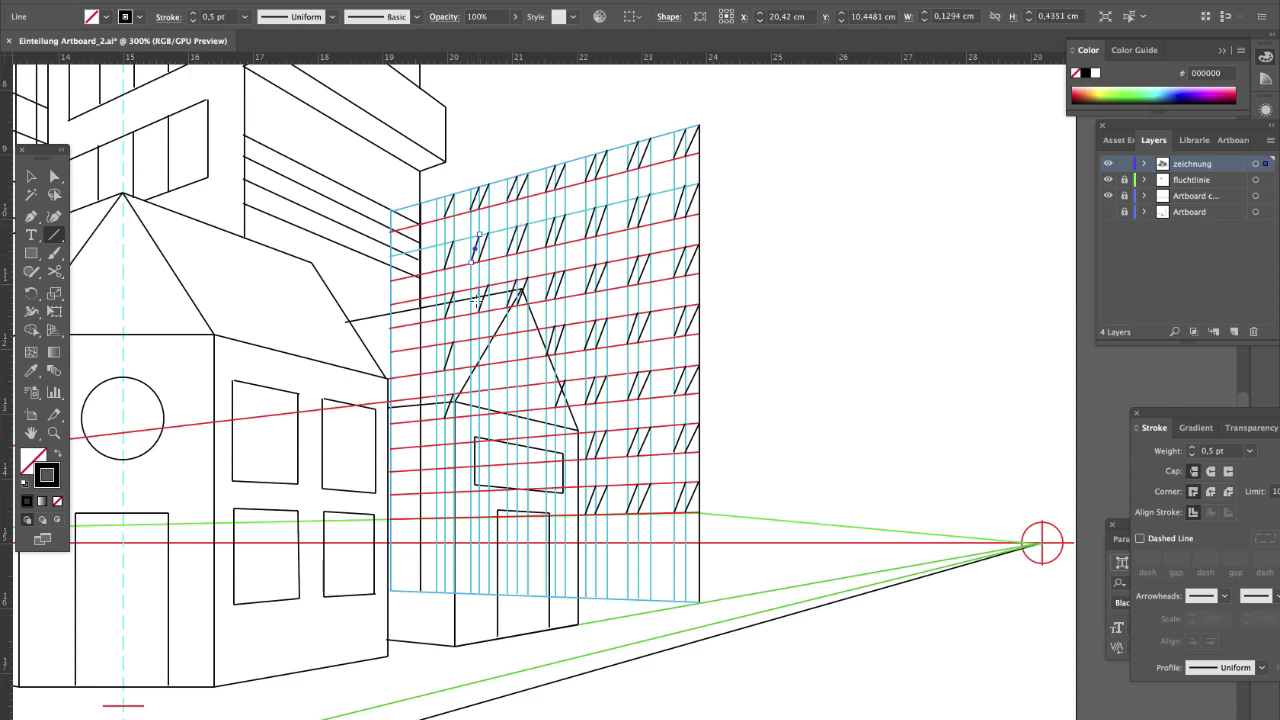
pyautogui.moveTo(446, 195); pyautogui.dragTo(439, 216)
pyautogui.moveTo(438, 270); pyautogui.dragTo(438, 268)
# - Draw pairs of opposite-slanting black diagonals in the second and fourth bands across all window columns, linking the existing diagonals into zigzags
pyautogui.moveTo(674, 158)
pyautogui.mouseDown()
pyautogui.moveTo(686, 186)
pyautogui.moveTo(516, 224)
pyautogui.mouseUp()
pyautogui.moveTo(482, 212)
pyautogui.mouseDown()
pyautogui.moveTo(489, 235)
pyautogui.moveTo(445, 243)
pyautogui.mouseUp()
pyautogui.moveTo(686, 216)
pyautogui.mouseDown()
pyautogui.moveTo(699, 245)
pyautogui.moveTo(650, 254)
pyautogui.mouseUp()
pyautogui.moveTo(628, 229); pyautogui.dragTo(639, 256)
pyautogui.moveTo(596, 235); pyautogui.dragTo(607, 262)
pyautogui.moveTo(586, 237)
pyautogui.mouseDown()
pyautogui.moveTo(596, 264)
pyautogui.moveTo(517, 280)
pyautogui.mouseUp()
pyautogui.moveTo(479, 261); pyautogui.dragTo(489, 285)
pyautogui.moveTo(445, 268)
pyautogui.mouseDown()
pyautogui.moveTo(454, 291)
pyautogui.moveTo(479, 286)
pyautogui.mouseUp()
# - Continue the zigzags with opposite-slanting diagonal pairs in the alternate bands below, across the visible window columns, keeping the stroke black
pyautogui.moveTo(684, 275); pyautogui.dragTo(699, 302)
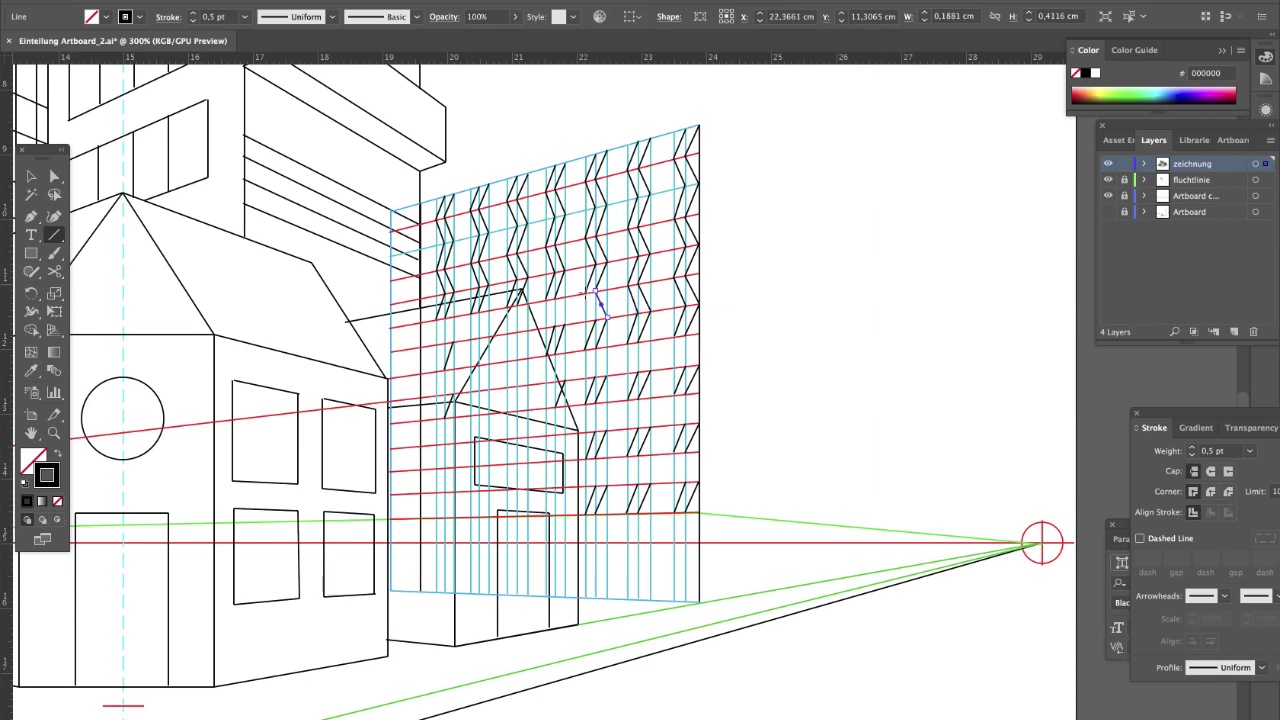
pyautogui.moveTo(564, 325); pyautogui.dragTo(554, 325)
pyautogui.moveTo(686, 335)
pyautogui.mouseDown()
pyautogui.moveTo(700, 363)
pyautogui.moveTo(586, 347)
pyautogui.moveTo(565, 381)
pyautogui.mouseUp()
pyautogui.keyDown('super'); pyautogui.click(517, 386); pyautogui.keyUp('super')
pyautogui.click(1085, 73)
pyautogui.moveTo(686, 391)
pyautogui.mouseDown()
pyautogui.moveTo(699, 423)
pyautogui.moveTo(687, 424)
pyautogui.mouseUp()
pyautogui.moveTo(639, 397)
pyautogui.mouseDown()
pyautogui.moveTo(650, 427)
pyautogui.moveTo(596, 431)
pyautogui.mouseUp()
pyautogui.moveTo(685, 453)
pyautogui.mouseDown()
pyautogui.moveTo(699, 481)
pyautogui.moveTo(633, 470)
pyautogui.moveTo(607, 486)
pyautogui.moveTo(592, 475)
pyautogui.moveTo(596, 487)
pyautogui.mouseUp()
pyautogui.keyDown('super'); pyautogui.click(617, 477); pyautogui.keyUp('super')
# - Complete the zigzags down to the horizon and extend them with black verticals to the facade's lower edge
pyautogui.moveTo(685, 512)
pyautogui.mouseDown()
pyautogui.moveTo(699, 542)
pyautogui.moveTo(663, 513)
pyautogui.moveTo(650, 542)
pyautogui.mouseUp()
pyautogui.moveTo(627, 513); pyautogui.dragTo(596, 541)
pyautogui.keyDown('super'); pyautogui.click(618, 532); pyautogui.keyUp('super')
pyautogui.moveTo(596, 541); pyautogui.dragTo(596, 543)
pyautogui.moveTo(686, 543); pyautogui.dragTo(607, 593)
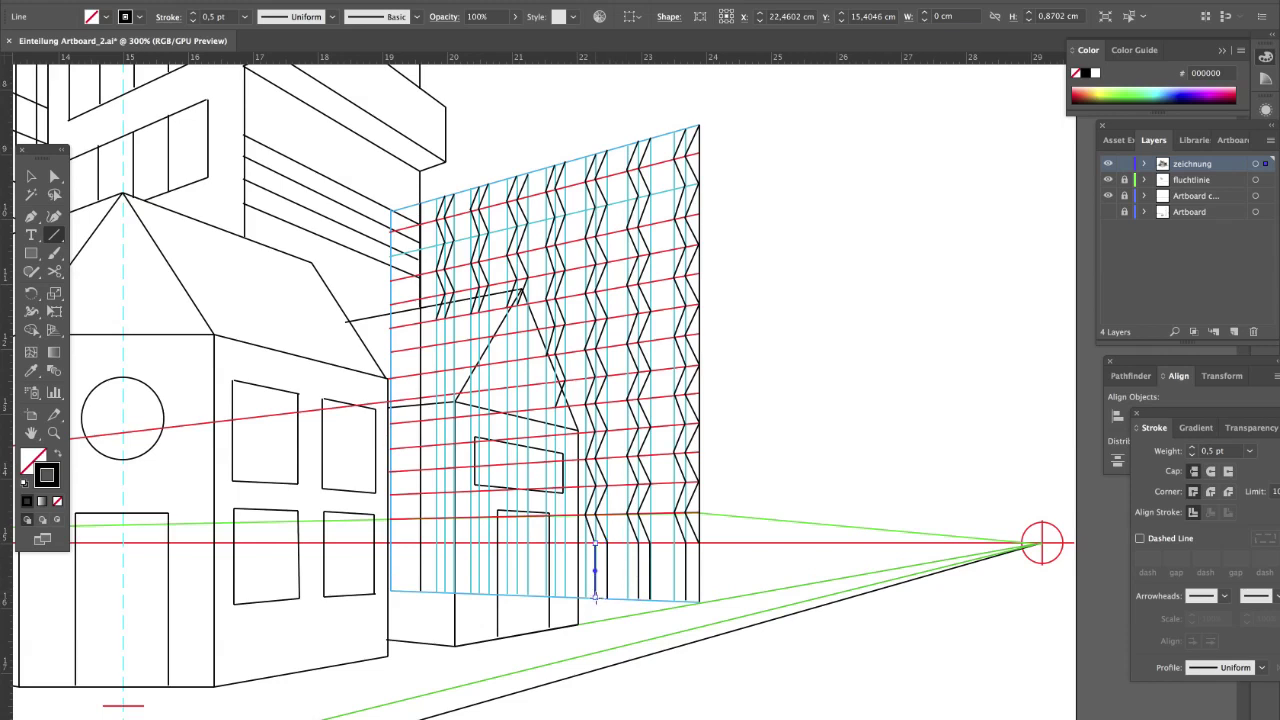
# - Trace the facade's lower and upper edges in black and draw a black vertical along the outer edge of each window column
pyautogui.moveTo(578, 597); pyautogui.dragTo(699, 602)
pyautogui.moveTo(700, 124); pyautogui.dragTo(420, 202)
pyautogui.moveTo(651, 542); pyautogui.dragTo(650, 136)
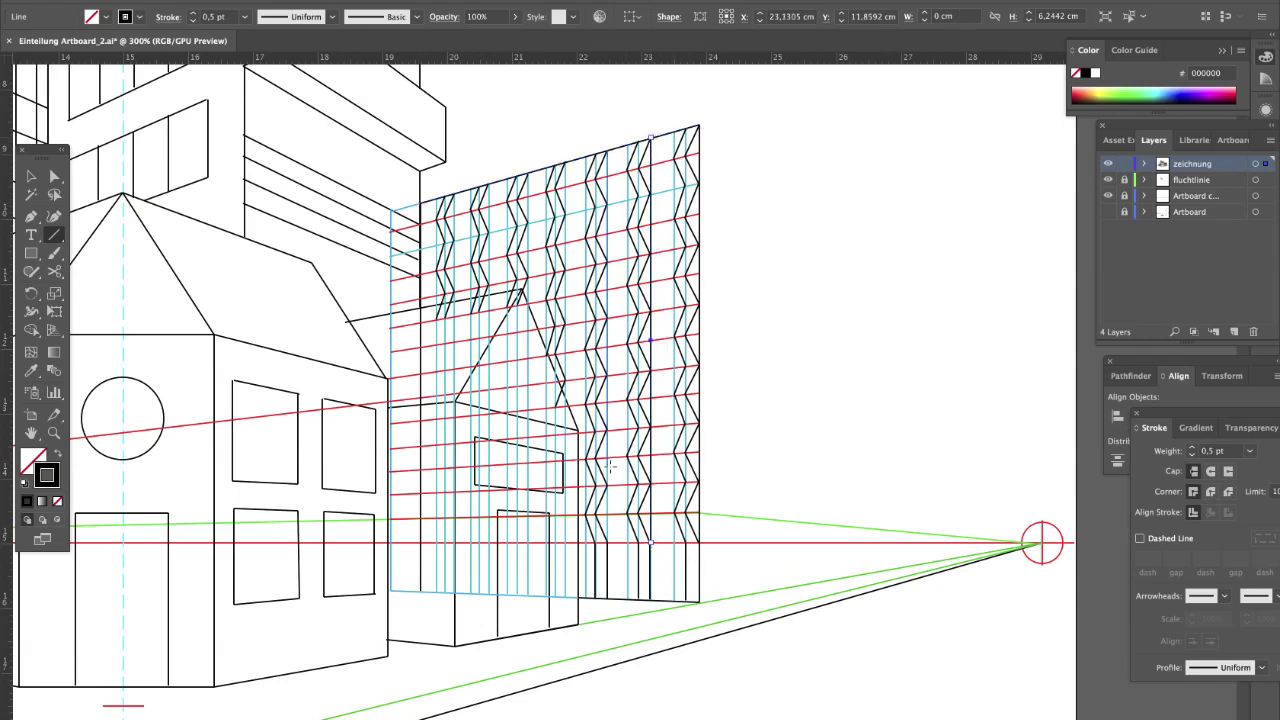
pyautogui.moveTo(607, 541)
pyautogui.mouseDown()
pyautogui.moveTo(607, 148)
pyautogui.moveTo(565, 397)
pyautogui.mouseUp()
pyautogui.moveTo(528, 301); pyautogui.dragTo(528, 173)
pyautogui.moveTo(488, 294)
pyautogui.mouseDown()
pyautogui.moveTo(488, 183)
pyautogui.moveTo(454, 300)
pyautogui.mouseUp()
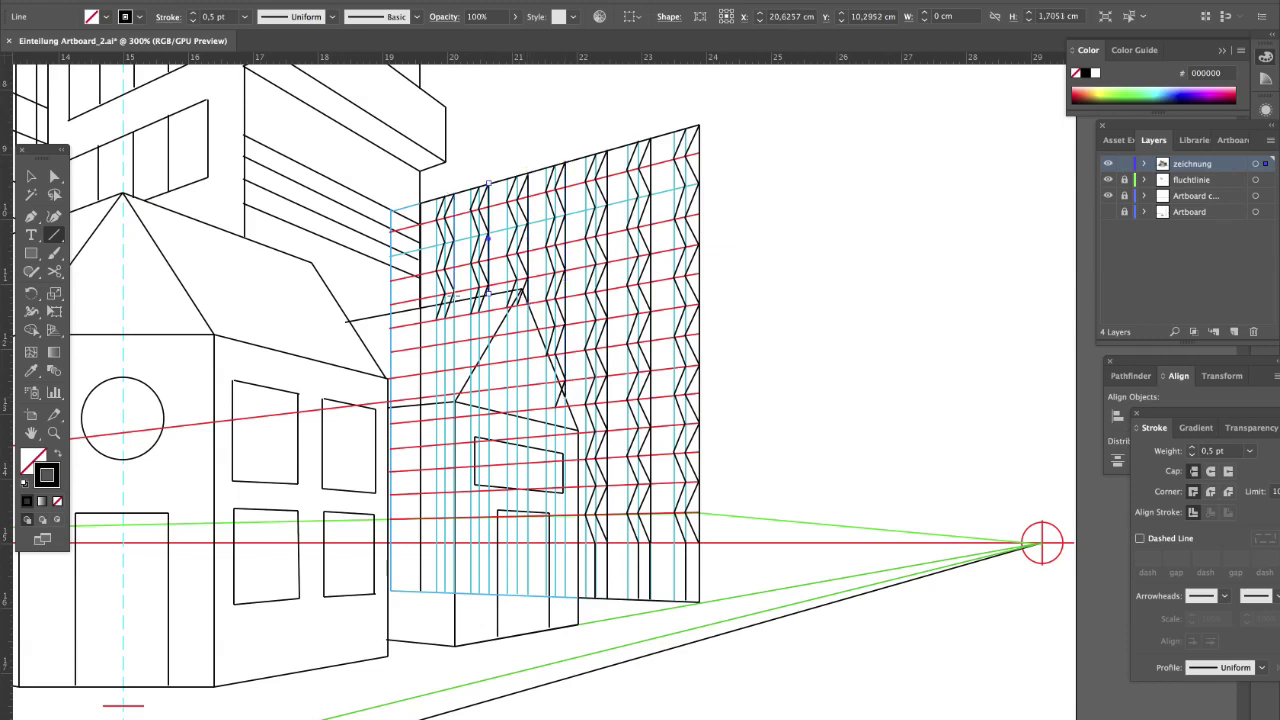
# - Delete the light blue vertical construction lines and the blue outline from the facade
pyautogui.press('v')
pyautogui.click(686, 147)
pyautogui.press('Delete')
pyautogui.click(674, 144)
pyautogui.press('Delete')
pyautogui.click(639, 153)
pyautogui.press('Delete')
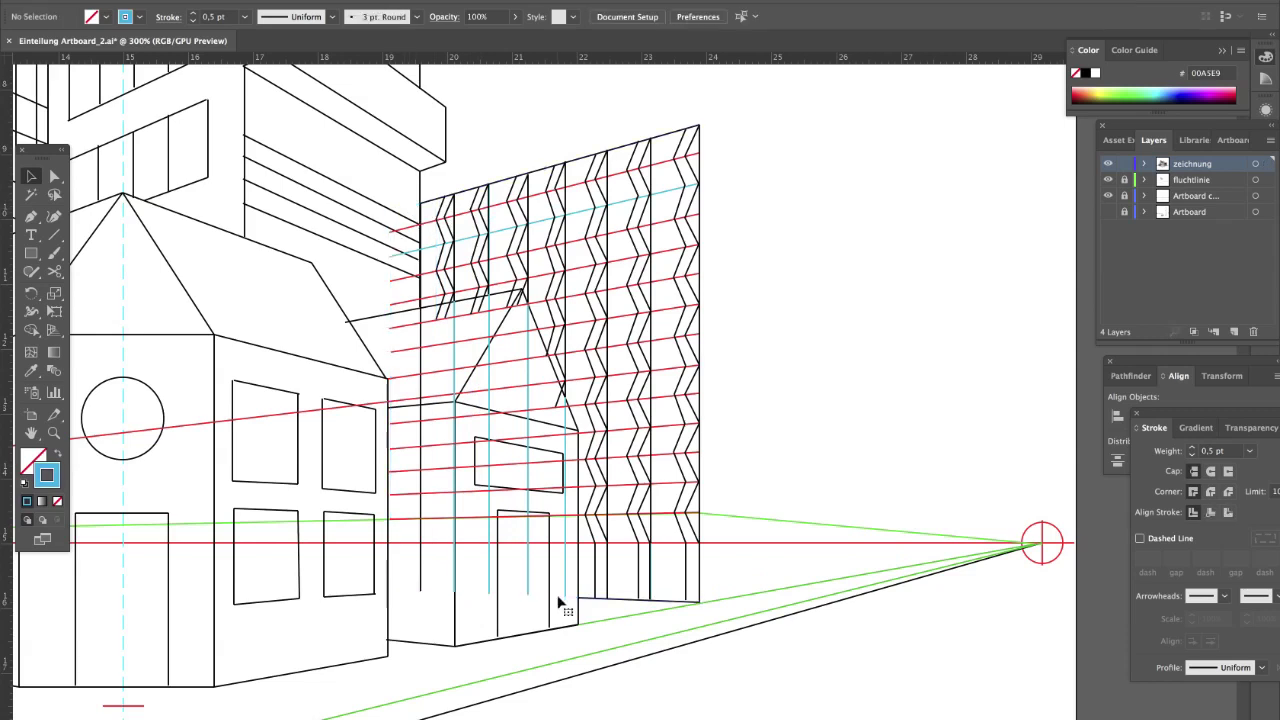
pyautogui.click(529, 507)
pyautogui.press('Delete')
pyautogui.click(490, 510)
pyautogui.press('Delete')
pyautogui.click(455, 356)
pyautogui.press('Delete')
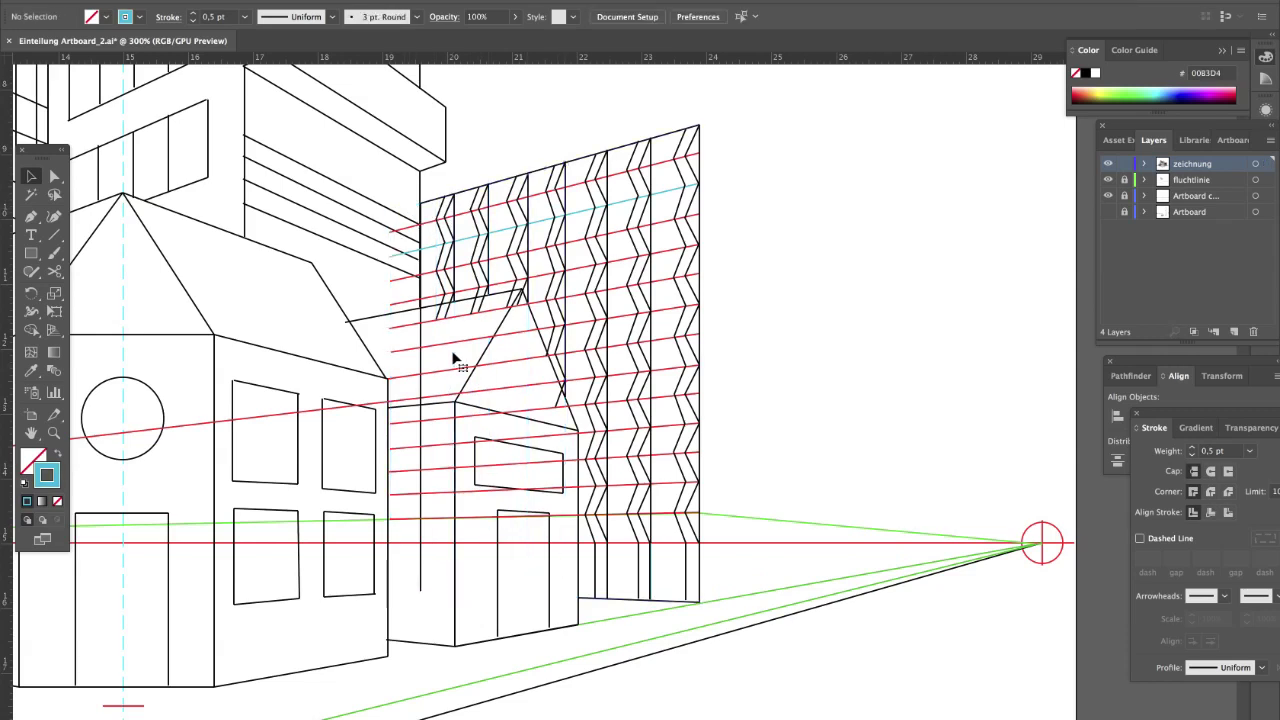
# - Cut the red lines at the inner bends of the zigzags and delete the segments between the window columns
pyautogui.press('c')
pyautogui.click(638, 514)
pyautogui.click(628, 514)
pyautogui.press('v')
pyautogui.click(628, 529)
pyautogui.click(692, 155)
pyautogui.press('Delete')
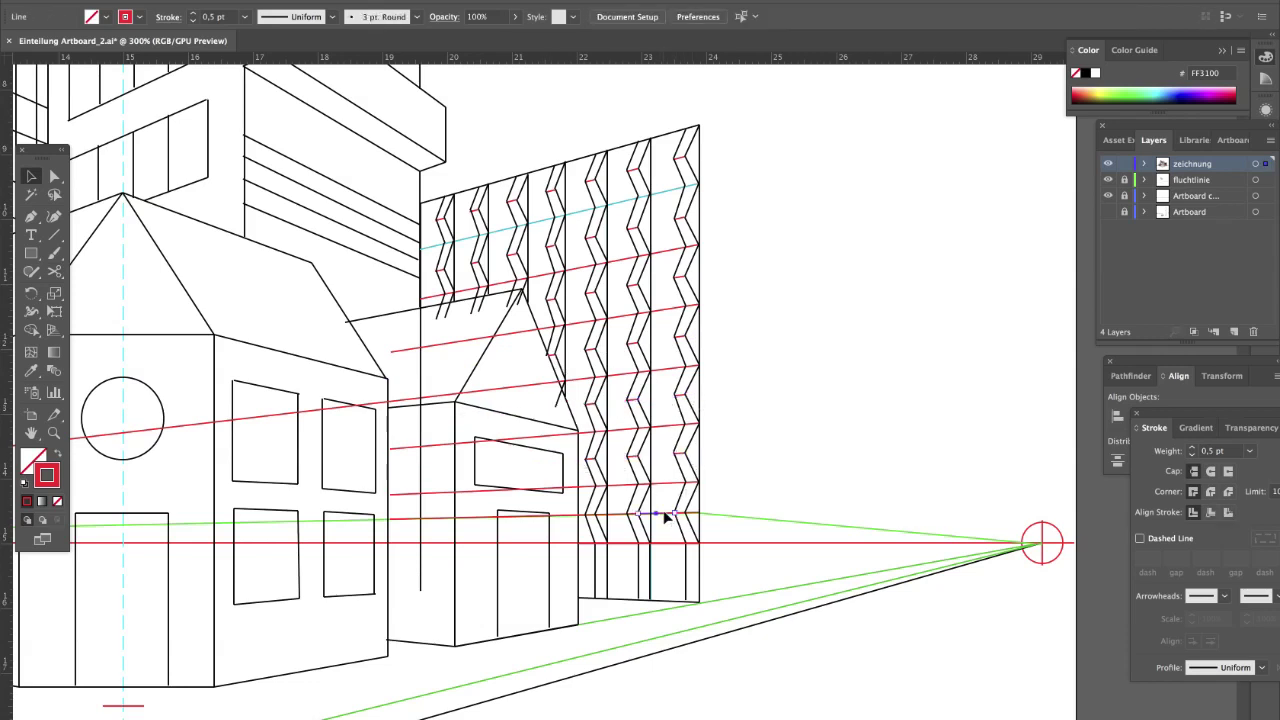
pyautogui.click(571, 518)
pyautogui.press('Delete')
# - Cut the remaining red perspective lines at the front house's outline and delete the parts that overlap the house
pyautogui.press('c')
pyautogui.click(538, 329)
pyautogui.press('Delete')
pyautogui.click(557, 381)
pyautogui.press('Delete')
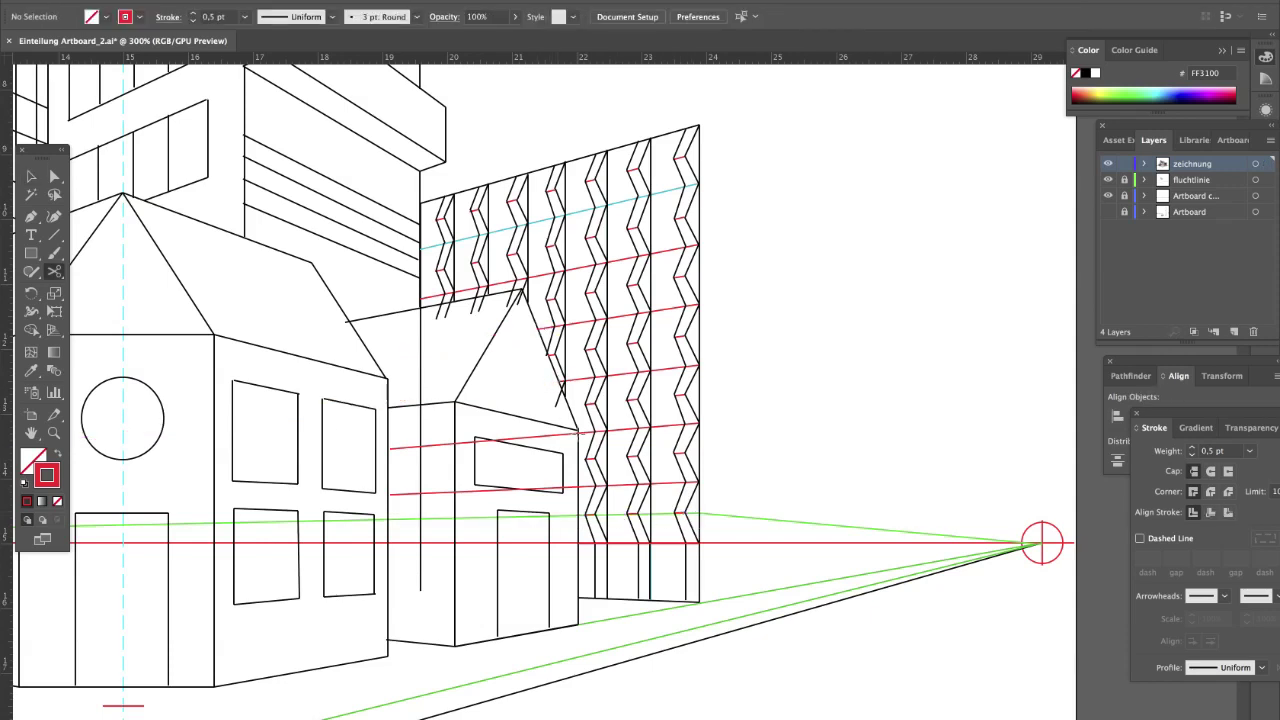
pyautogui.click(578, 432)
pyautogui.click(578, 488)
# - Trim off the ends of the two leftmost zigzag columns that overlap the front house's roof ridge
pyautogui.click(442, 304)
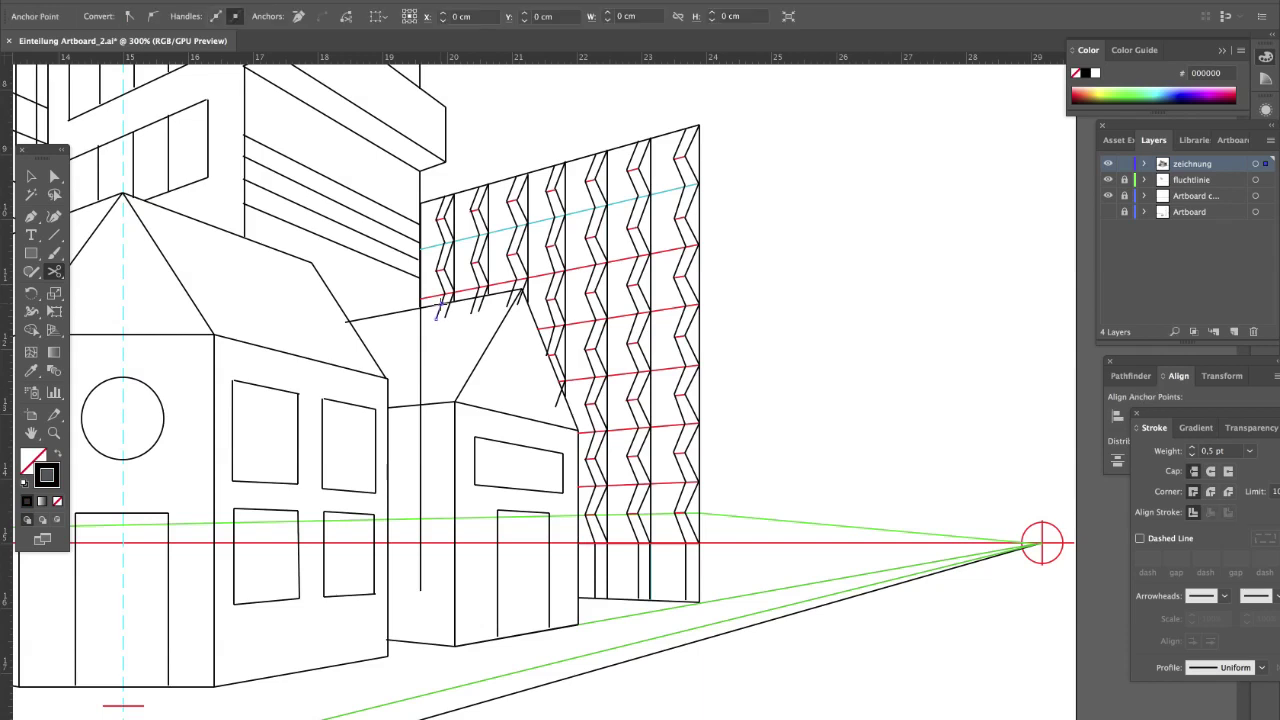
pyautogui.press('Delete')
pyautogui.click(451, 302)
pyautogui.press('Delete')
pyautogui.click(476, 297)
pyautogui.press('Delete')
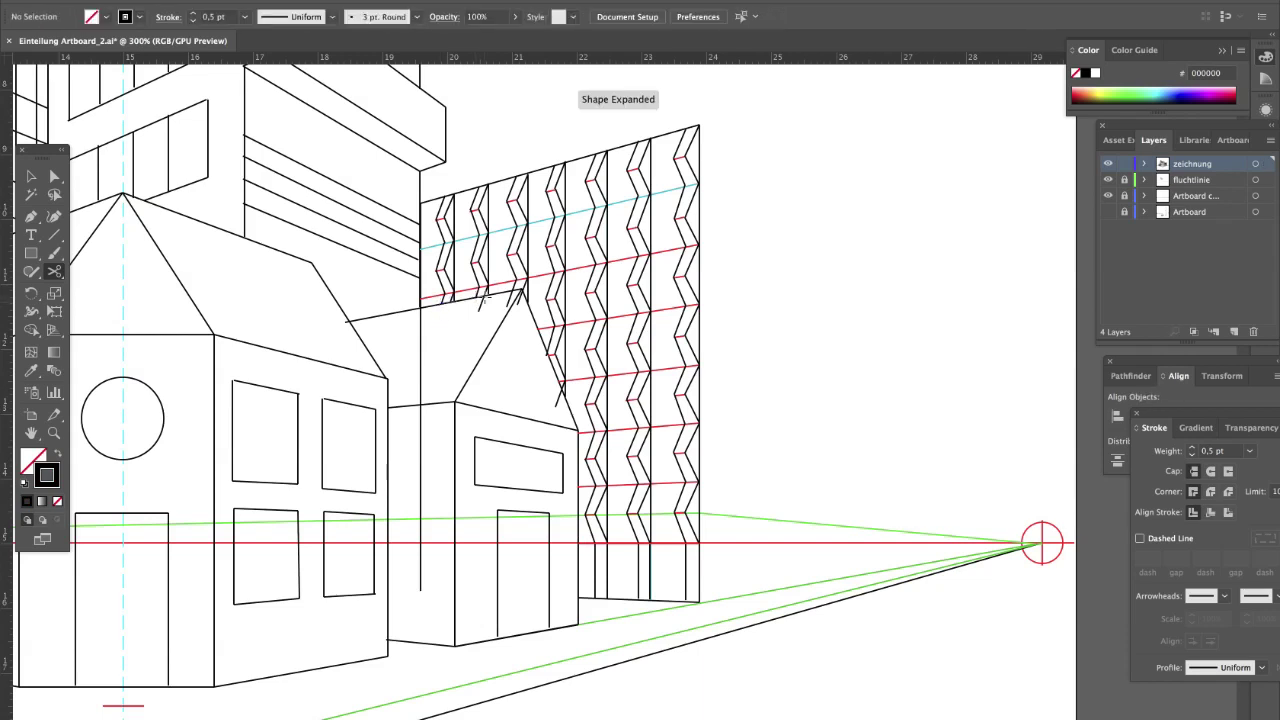
pyautogui.click(485, 296)
pyautogui.press('Delete')
# - Trim the zigzag ends over the roof's peak and slope, and delete the facade's left edge where it crosses the front house
pyautogui.click(514, 291)
pyautogui.press('Delete')
pyautogui.click(547, 352)
pyautogui.click(560, 392)
pyautogui.press('v')
pyautogui.click(421, 372)
pyautogui.press('Delete')
# - Lock the zeichnung layer, unlock fluchtlinie, and move the green guide's point to the facade's lower right corner
pyautogui.click(1124, 164)
pyautogui.click(1124, 180)
pyautogui.click(1192, 180)
pyautogui.press('a')
pyautogui.moveTo(700, 514); pyautogui.dragTo(700, 602)
# - Lock the fluchtlinie layer, unlock zeichnung, and draw the building's right side wall in perspective
pyautogui.click(1124, 180)
pyautogui.click(1124, 164)
pyautogui.click(1192, 164)
pyautogui.press('\\')
# - Move the green guide's corner off the finished facade to the empty area high above the buildings
pyautogui.press('a')
pyautogui.moveTo(699, 127); pyautogui.dragTo(703, 99)
pyautogui.click(1124, 180)
pyautogui.press('z')
pyautogui.keyDown('alt'); pyautogui.click(474, 354); pyautogui.keyUp('alt')
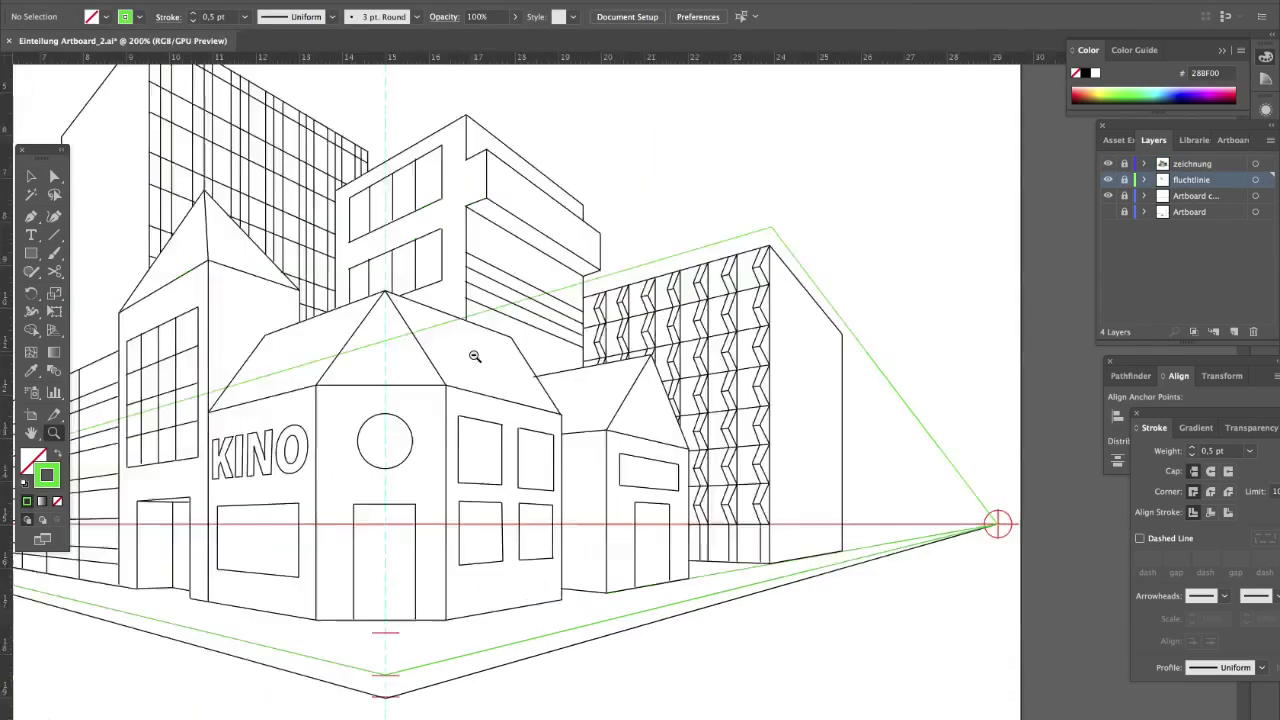
pyautogui.keyDown('alt'); pyautogui.click(415, 406); pyautogui.keyUp('alt')
pyautogui.scroll(2, 589, 415)
pyautogui.hscroll(2, 589, 415)
pyautogui.press('v')
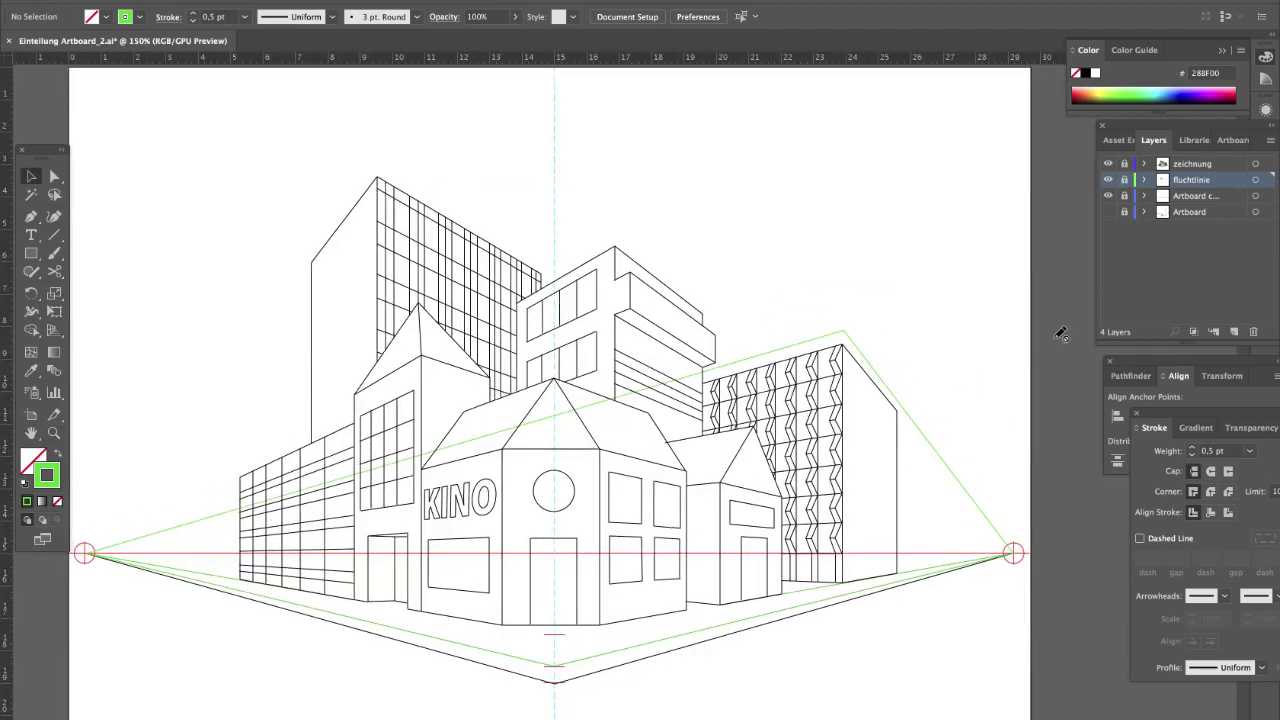
pyautogui.press('a')
pyautogui.moveTo(842, 340); pyautogui.dragTo(760, 131)
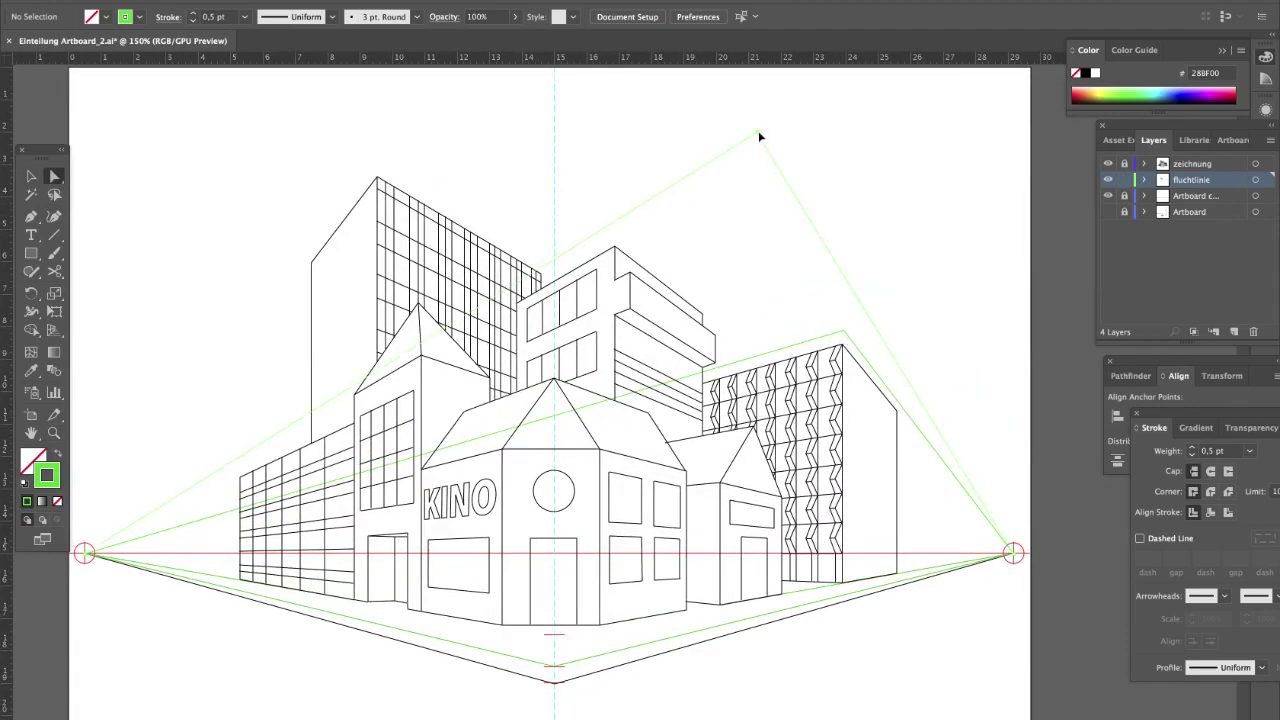